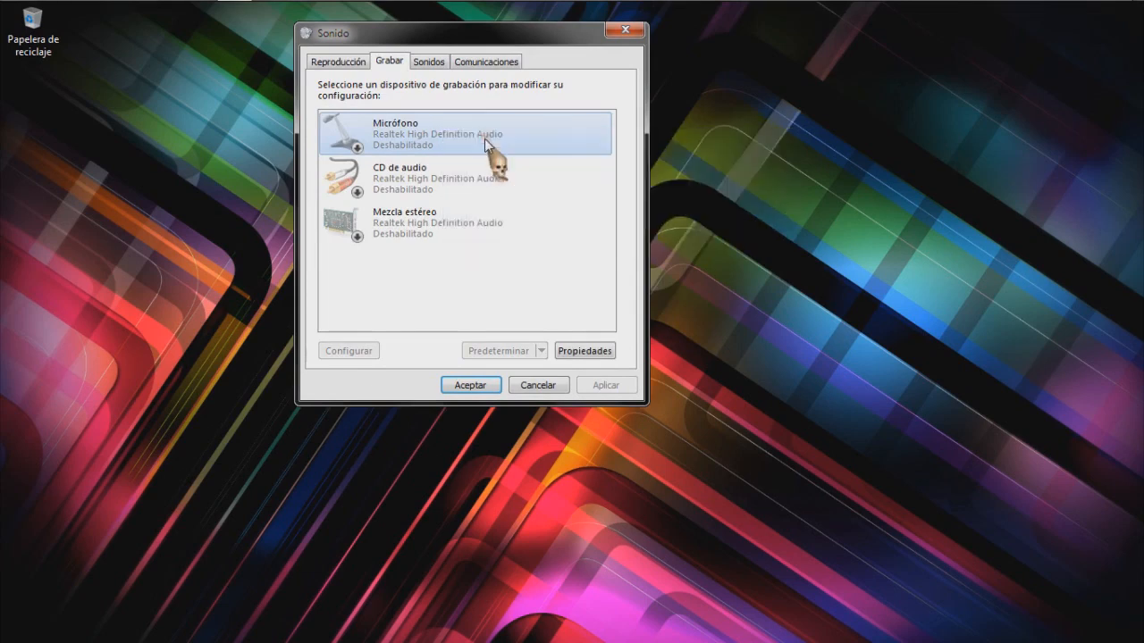
Check the options available for the Altavoces playback device in the Sonido settings and close the dialog.
{"action": "left_click", "coordinate": [338, 61]}
{"action": "right_click", "coordinate": [431, 134]}
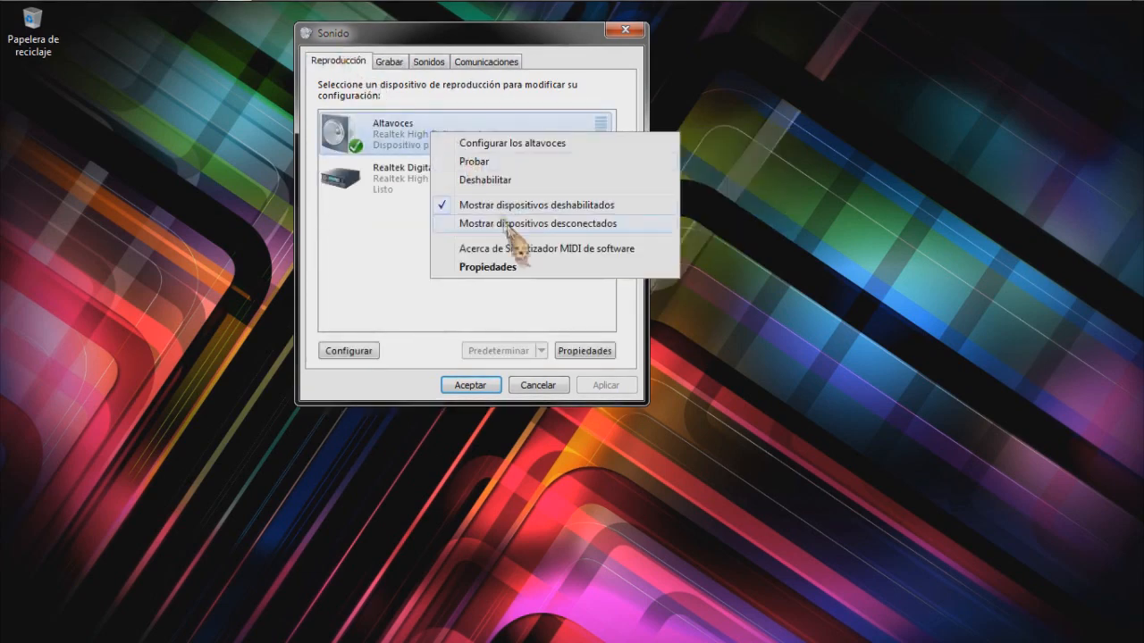
{"action": "left_click", "coordinate": [470, 386]}
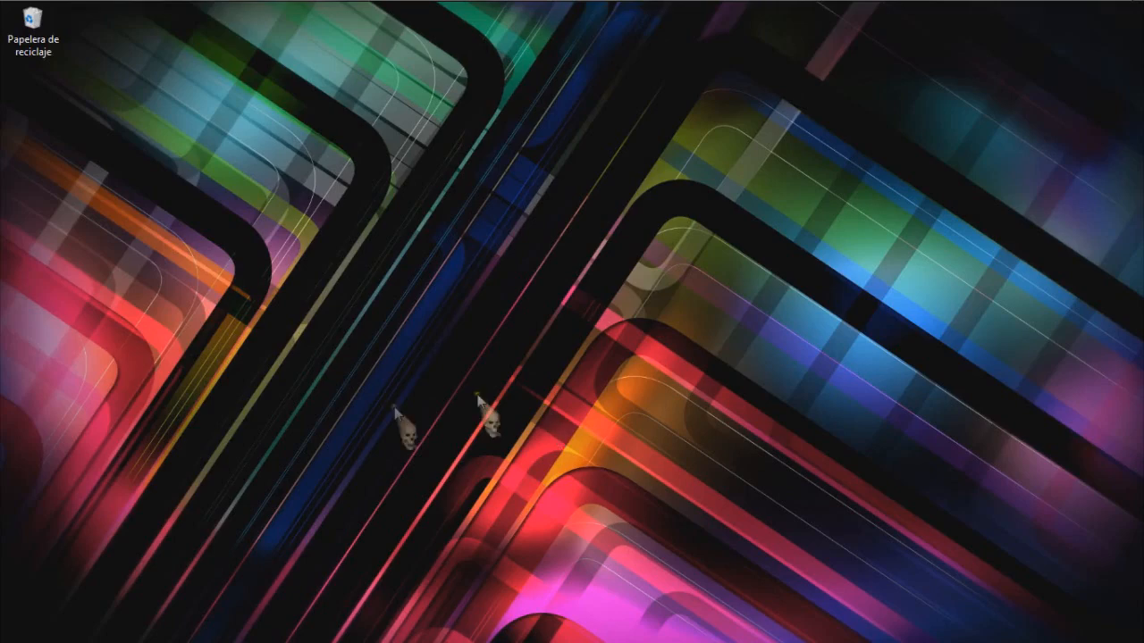
Check the Realtek High Definition Audio entry in Device Manager, reached through the computer's properties, and close both windows.
{"action": "key", "text": "super"}
{"action": "right_click", "coordinate": [326, 283]}
{"action": "left_click", "coordinate": [420, 421]}
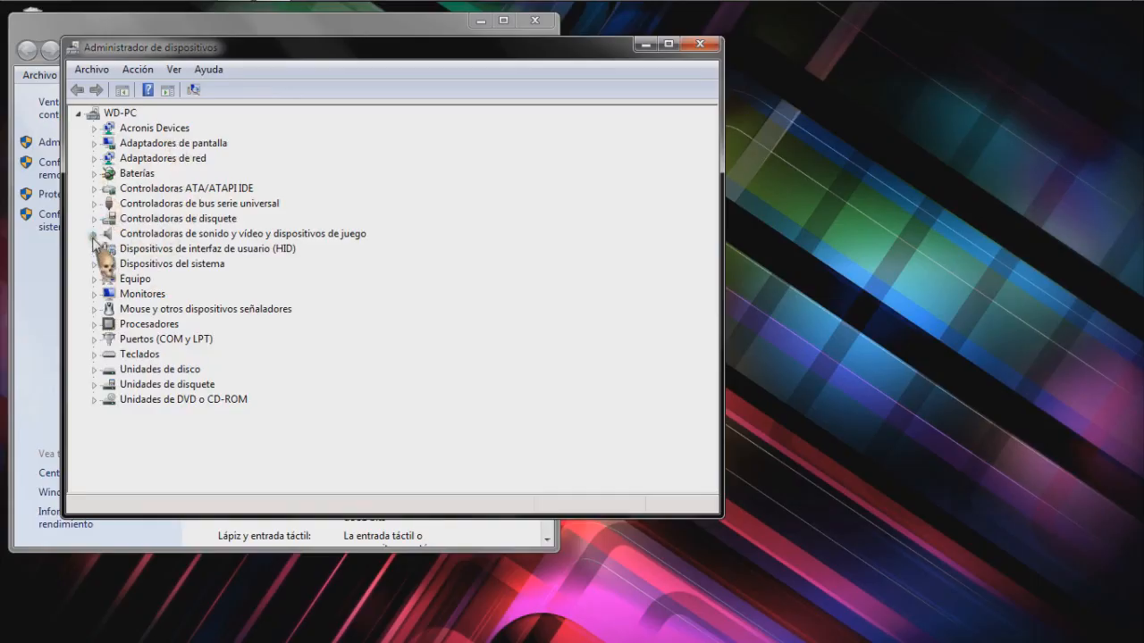
{"action": "left_click", "coordinate": [94, 233]}
{"action": "left_click", "coordinate": [259, 250]}
{"action": "left_click", "coordinate": [699, 46]}
{"action": "key", "text": "alt+F4"}
Run sysdm.cpl and open Device Manager from the hardware settings in System Properties.
{"action": "key", "text": "super+r"}
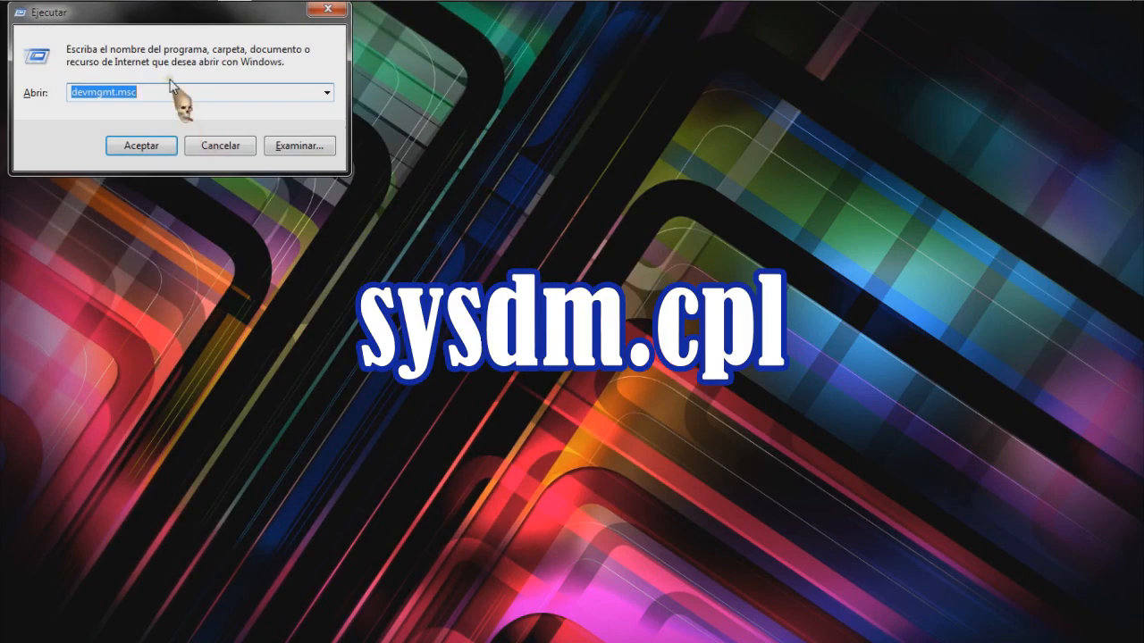
{"action": "type", "text": "sysdm.cpl"}
{"action": "left_click", "coordinate": [145, 150]}
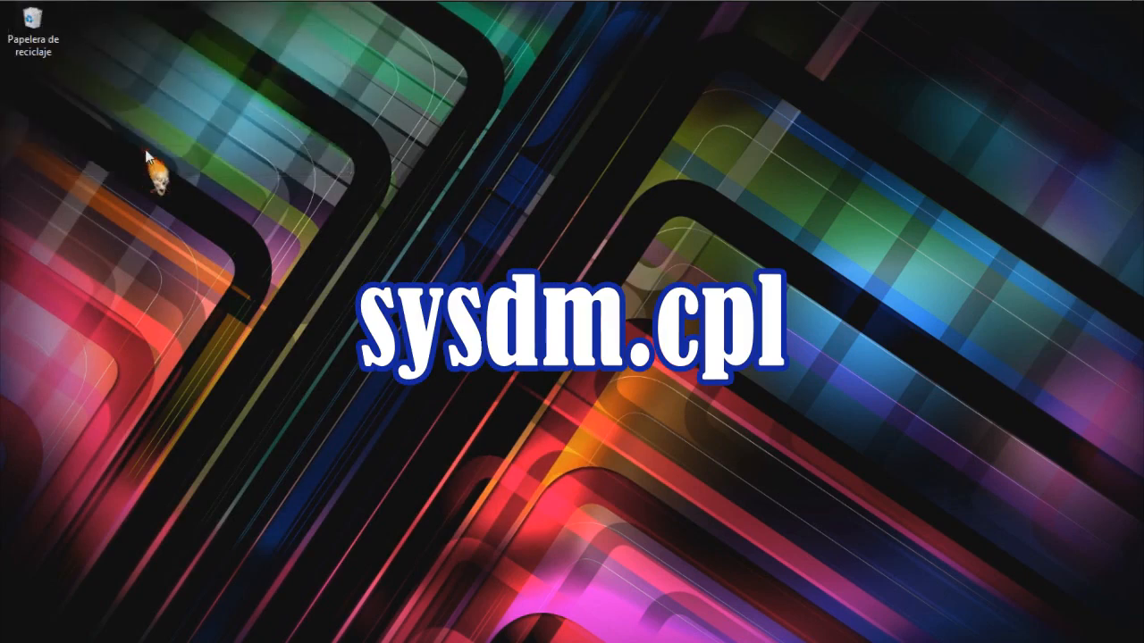
{"action": "left_click", "coordinate": [205, 123]}
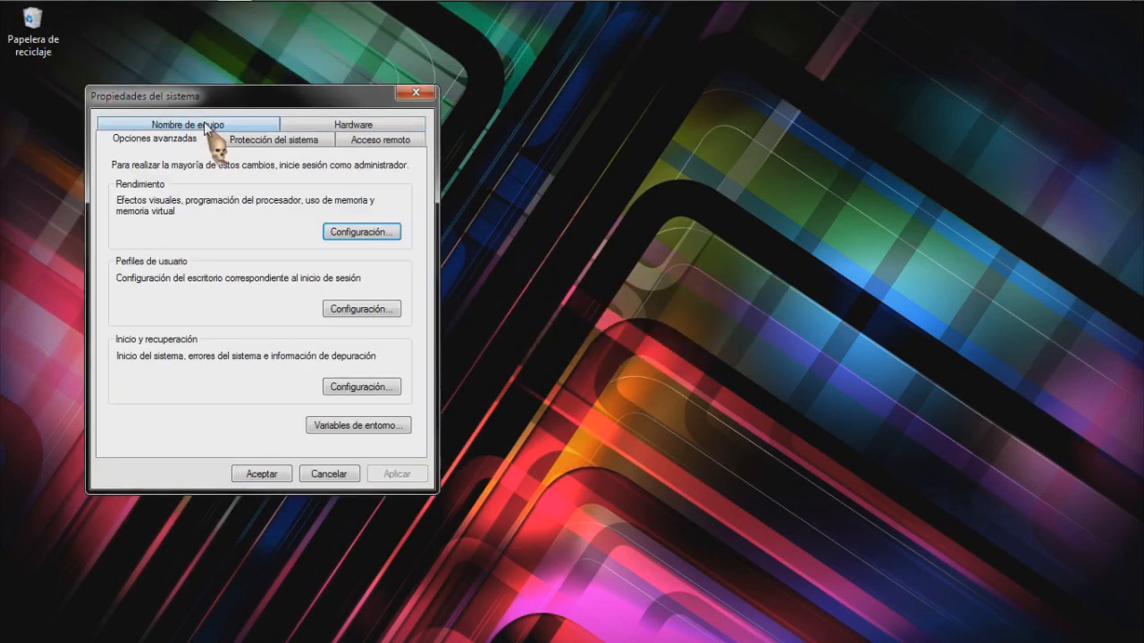
{"action": "left_click", "coordinate": [268, 139]}
{"action": "left_click", "coordinate": [380, 140]}
{"action": "left_click", "coordinate": [367, 125]}
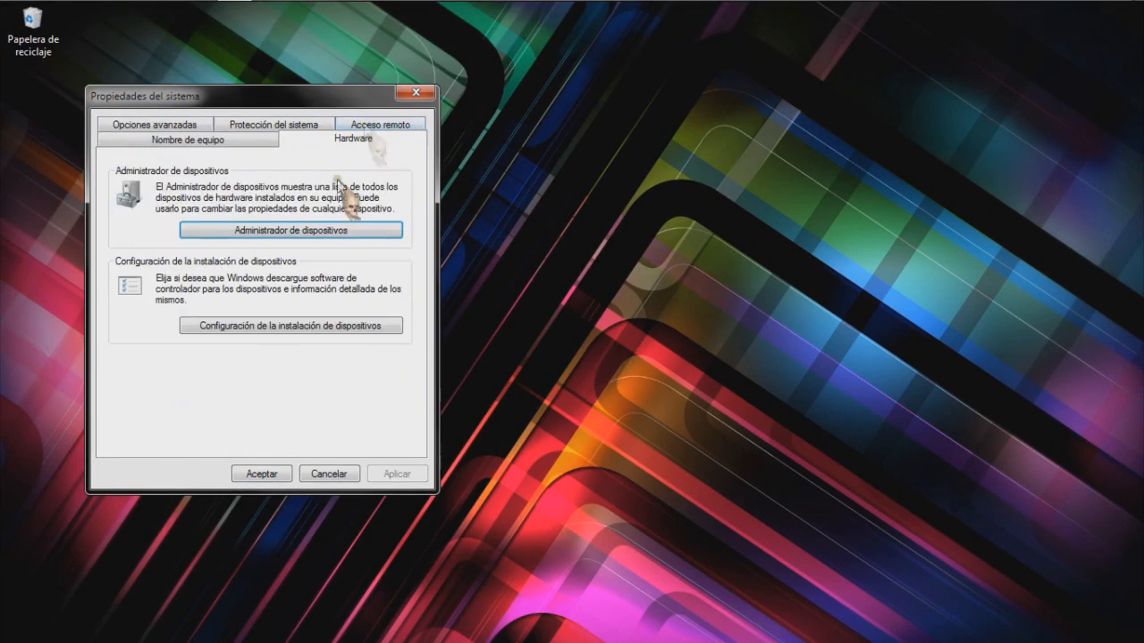
{"action": "left_click", "coordinate": [310, 230]}
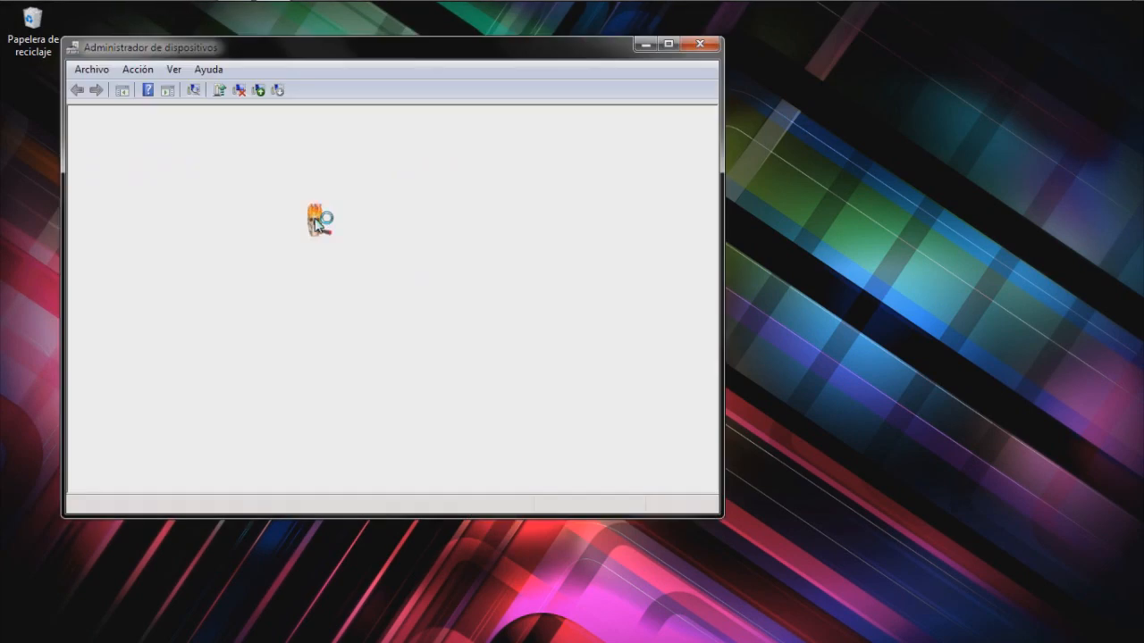
{"action": "left_click", "coordinate": [93, 233]}
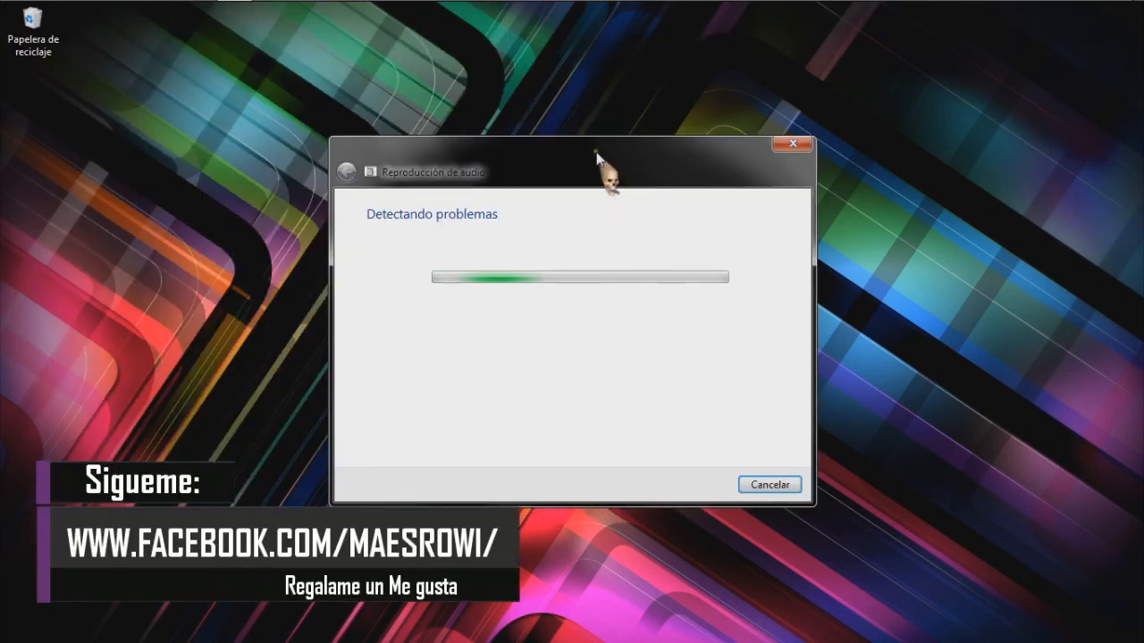
Minimise Device Manager and close System Properties.
{"action": "left_click_drag", "start_coordinate": [596, 152], "coordinate": [619, 52]}
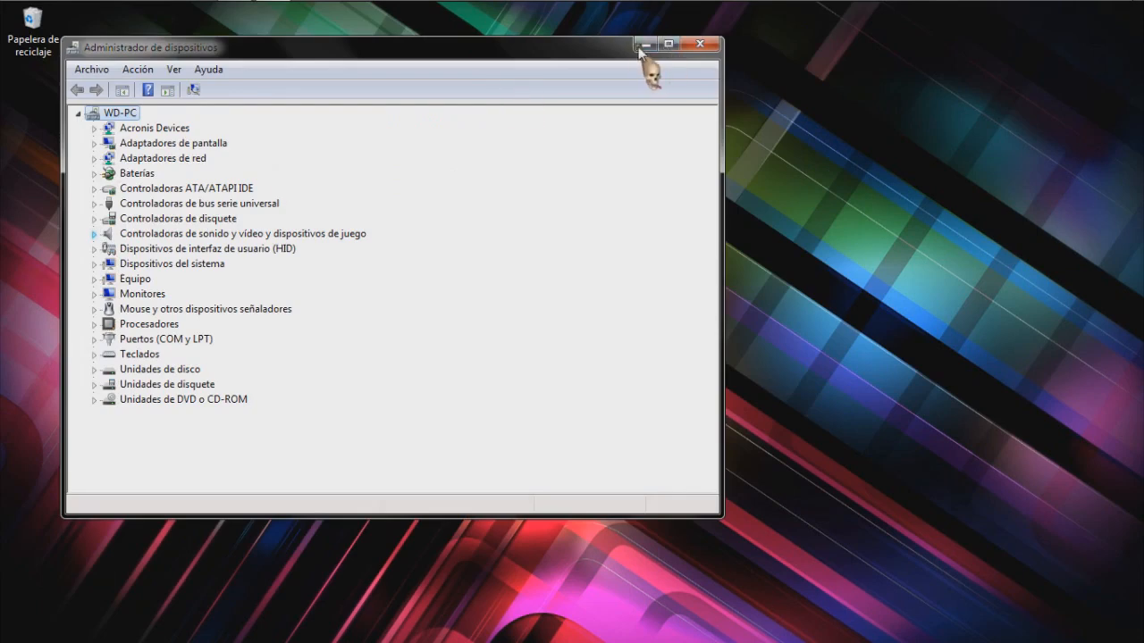
{"action": "left_click", "coordinate": [641, 46]}
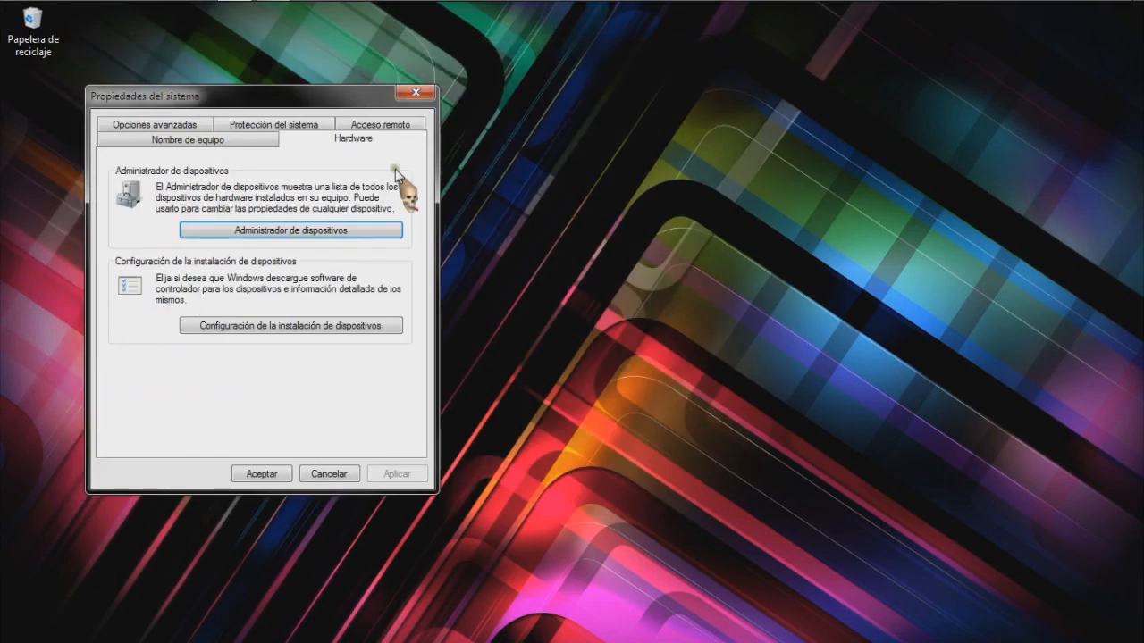
{"action": "left_click", "coordinate": [415, 92]}
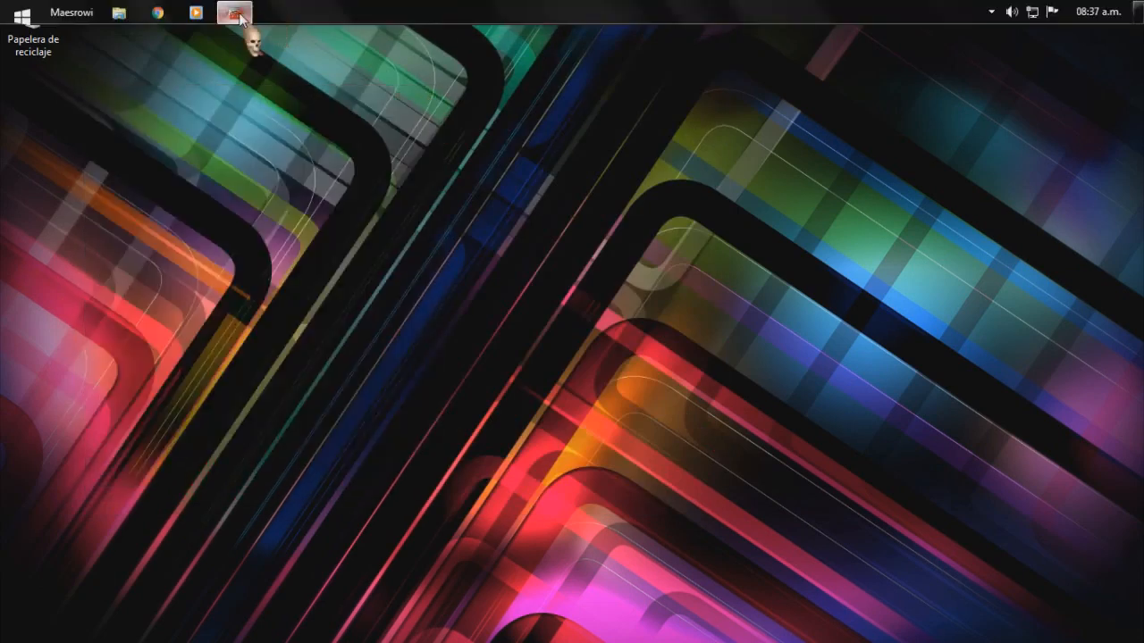
Restore Device Manager, expand the sound, video and game controllers, and open the options for Realtek High Definition Audio.
{"action": "left_click", "coordinate": [235, 15]}
{"action": "left_click", "coordinate": [94, 233]}
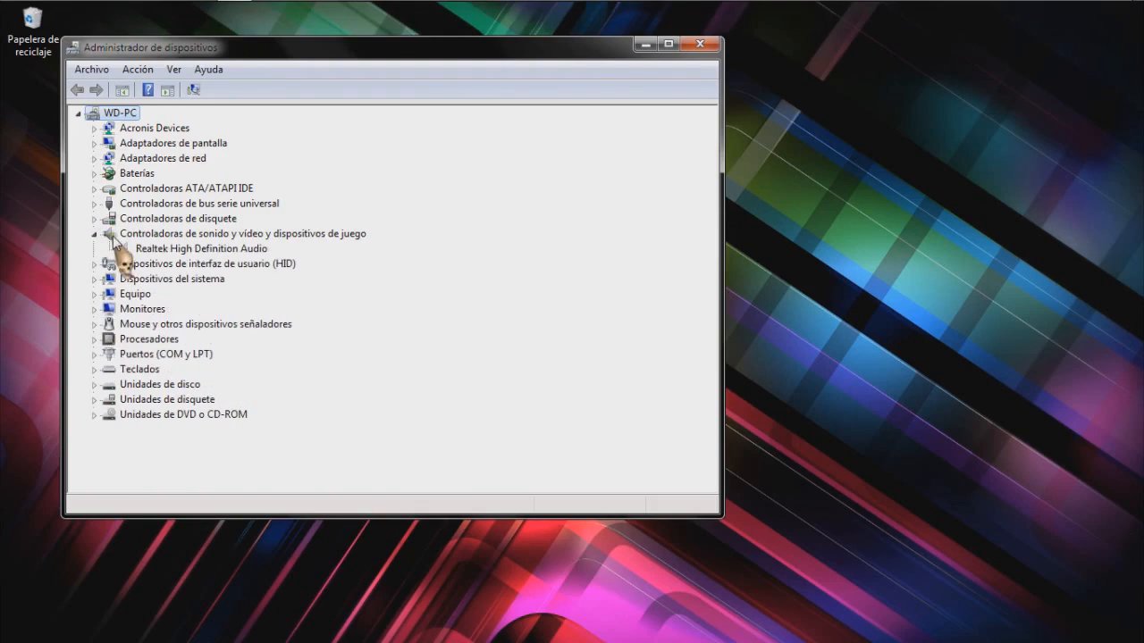
{"action": "right_click", "coordinate": [164, 247]}
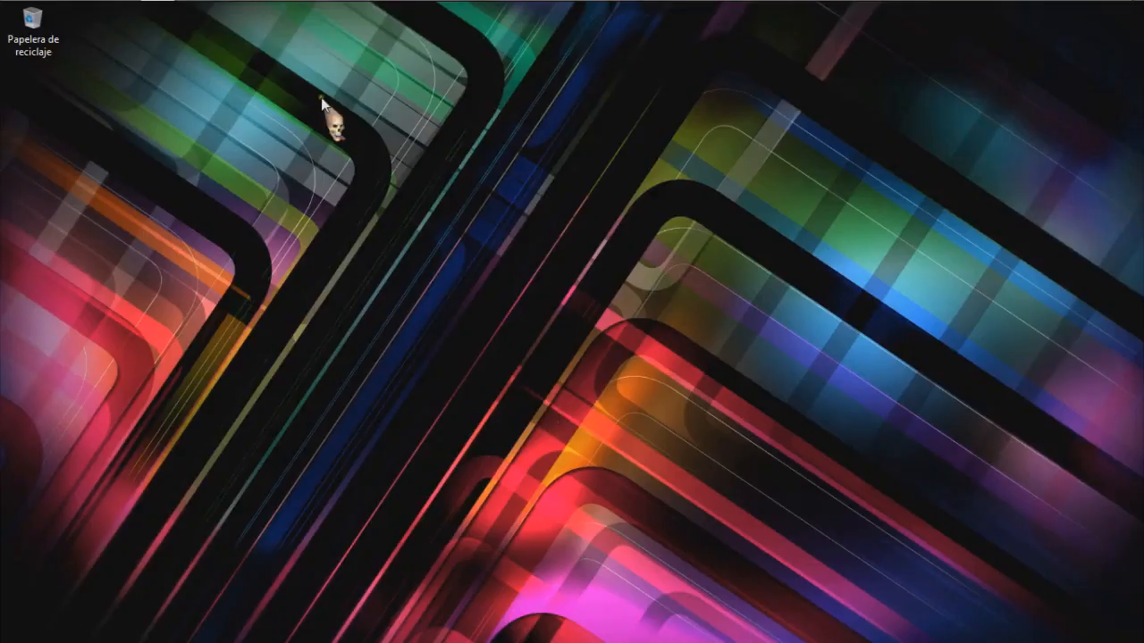
Switch to Chrome, open Acer's Controladores y manuales page and enter sw1-022 as the device model.
{"action": "left_click", "coordinate": [158, 10]}
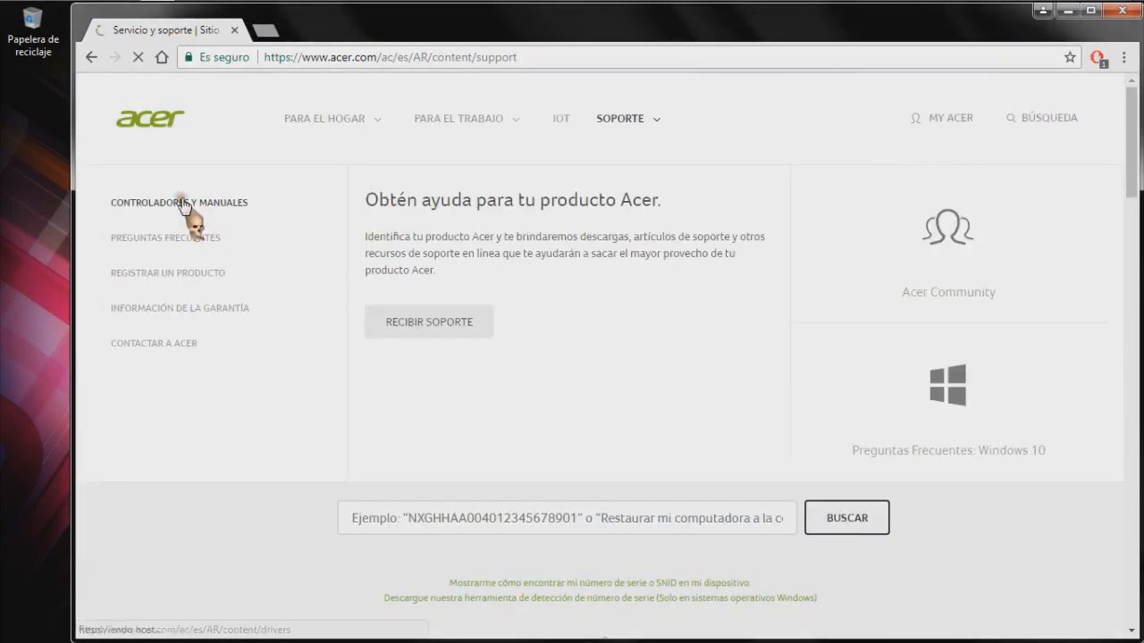
{"action": "left_click", "coordinate": [184, 204]}
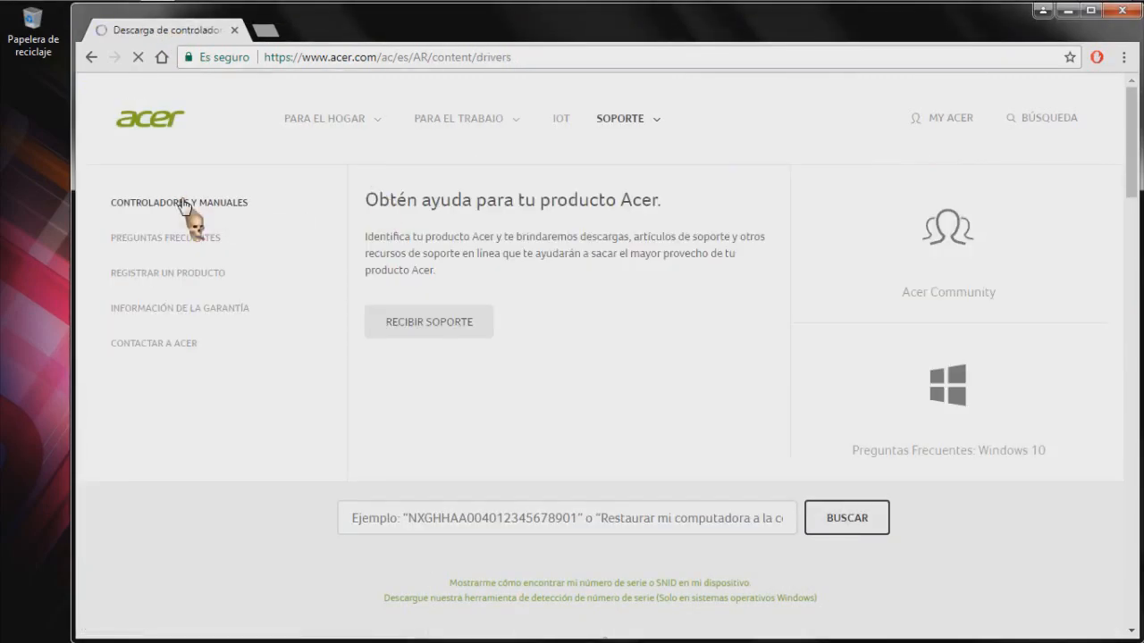
{"action": "scroll", "coordinate": [509, 325], "scroll_direction": "down", "scroll_amount": 2}
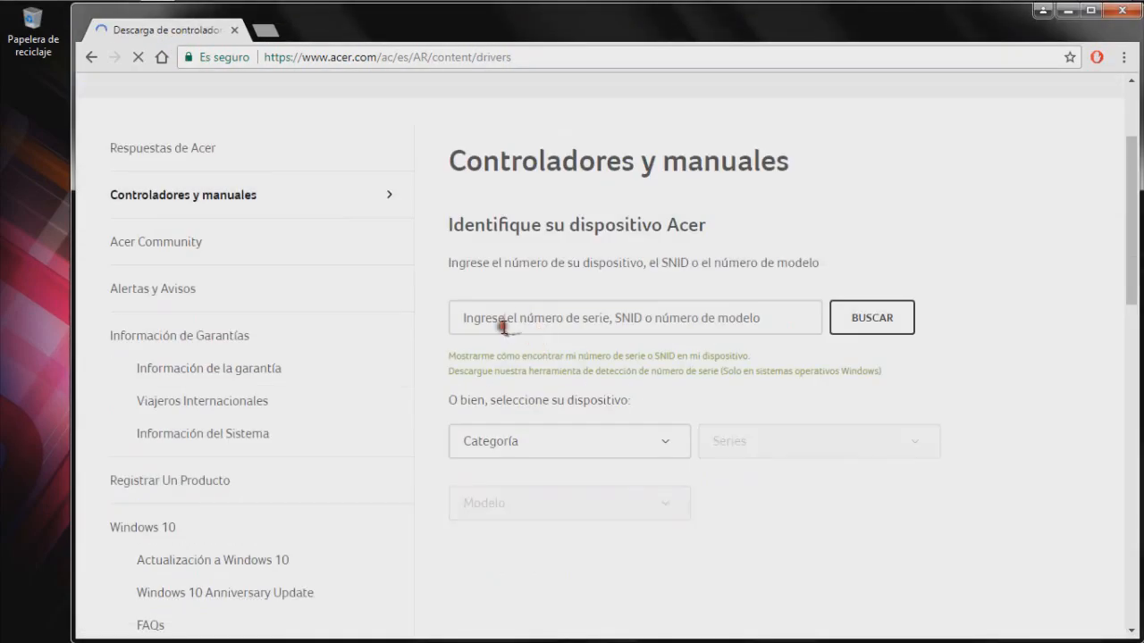
{"action": "type", "text": "sw1-012"}
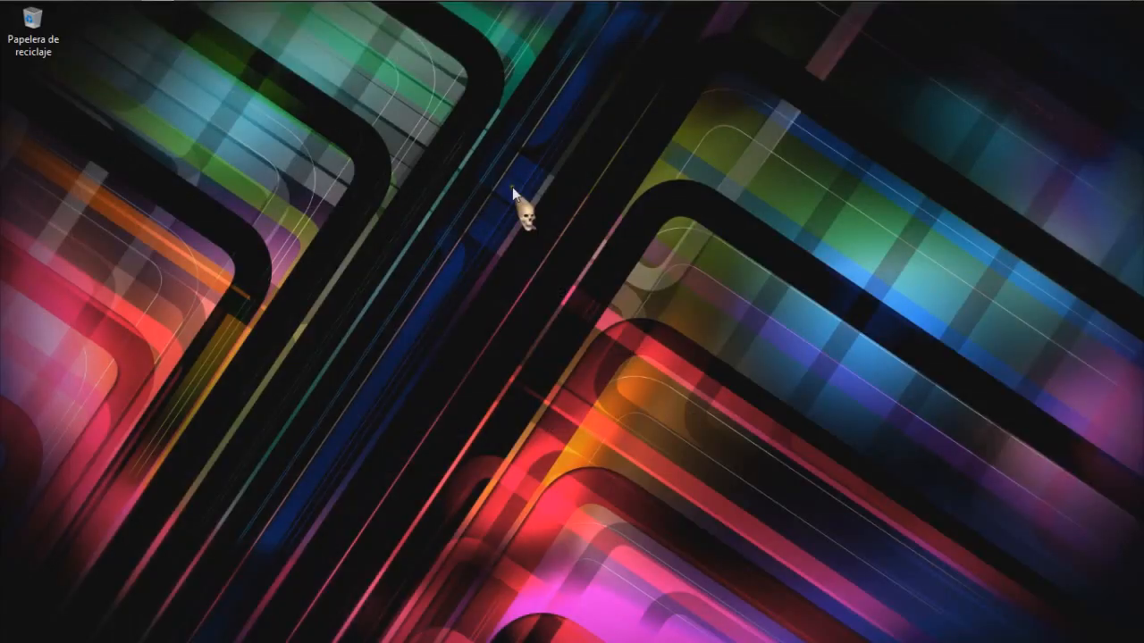
Run dxdiag to read the computer's manufacturer and model in the system information, and close the diagnostic tool.
{"action": "key", "text": "super+r"}
{"action": "type", "text": "dxdiag"}
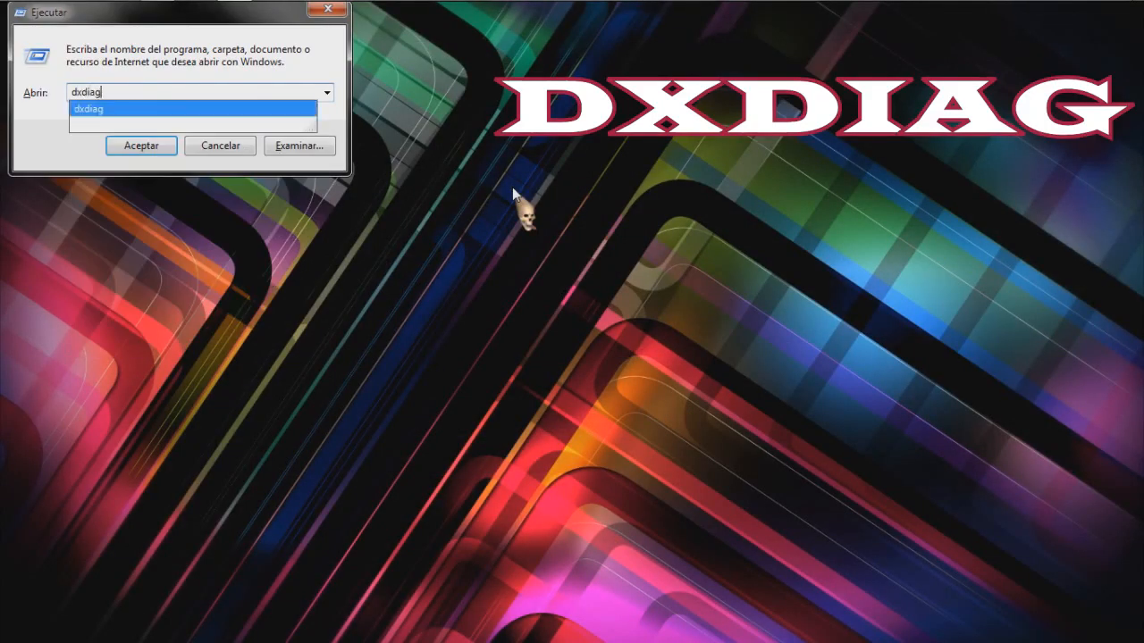
{"action": "key", "text": "Return"}
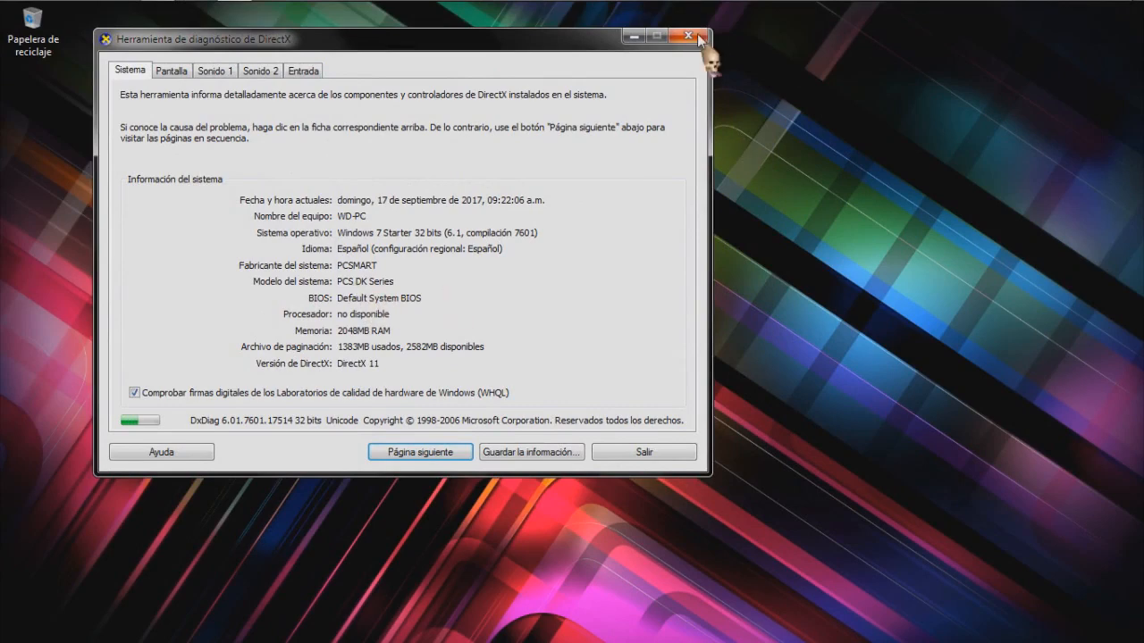
{"action": "left_click", "coordinate": [695, 51]}
Query the computer's model name in a command prompt with "wmic csproduct get name" and close the prompt.
{"action": "left_click", "coordinate": [23, 15]}
{"action": "type", "text": "cmd"}
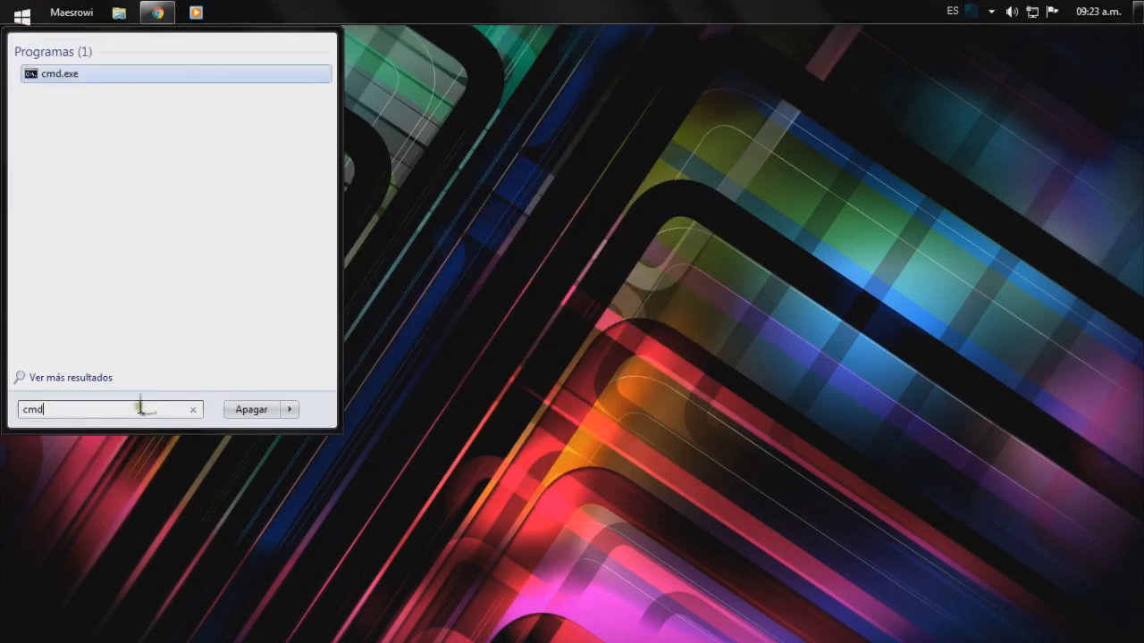
{"action": "key", "text": "Return"}
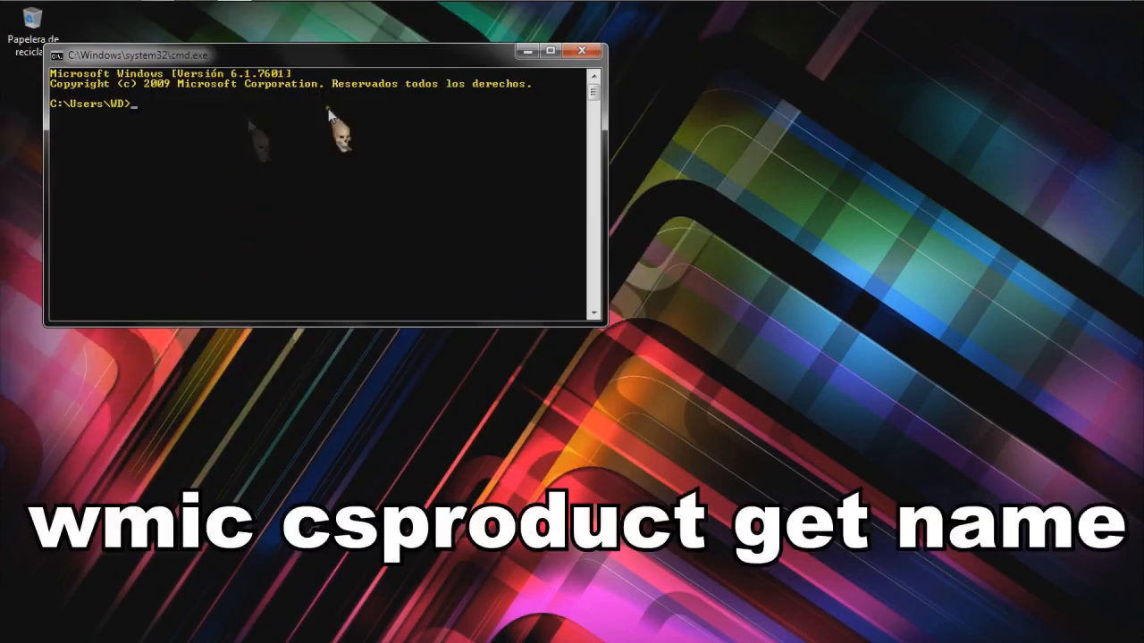
{"action": "type", "text": "wmic csproduct get name"}
{"action": "key", "text": "Return"}
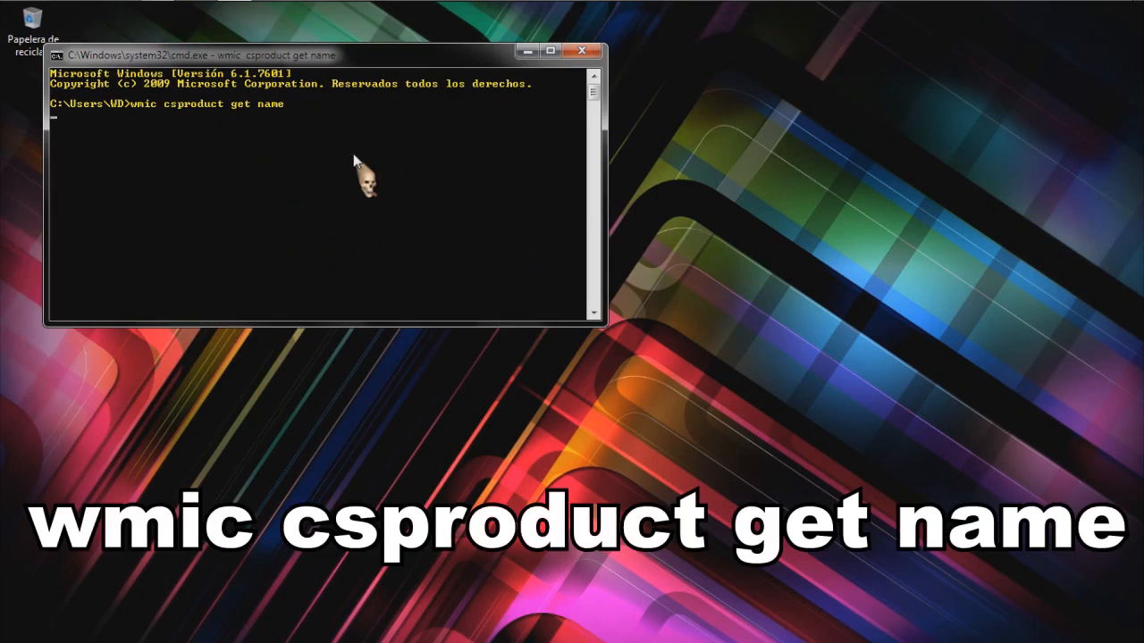
{"action": "left_click", "coordinate": [582, 51]}
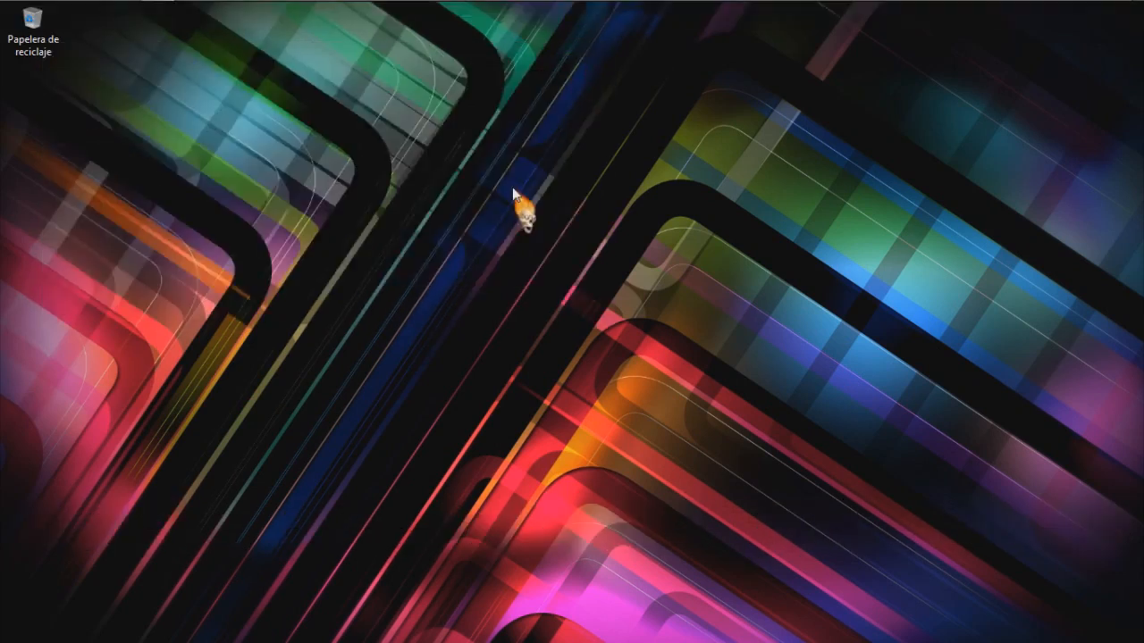
Check the motherboard information in CPU-Z and close the program.
{"action": "left_click", "coordinate": [22, 15]}
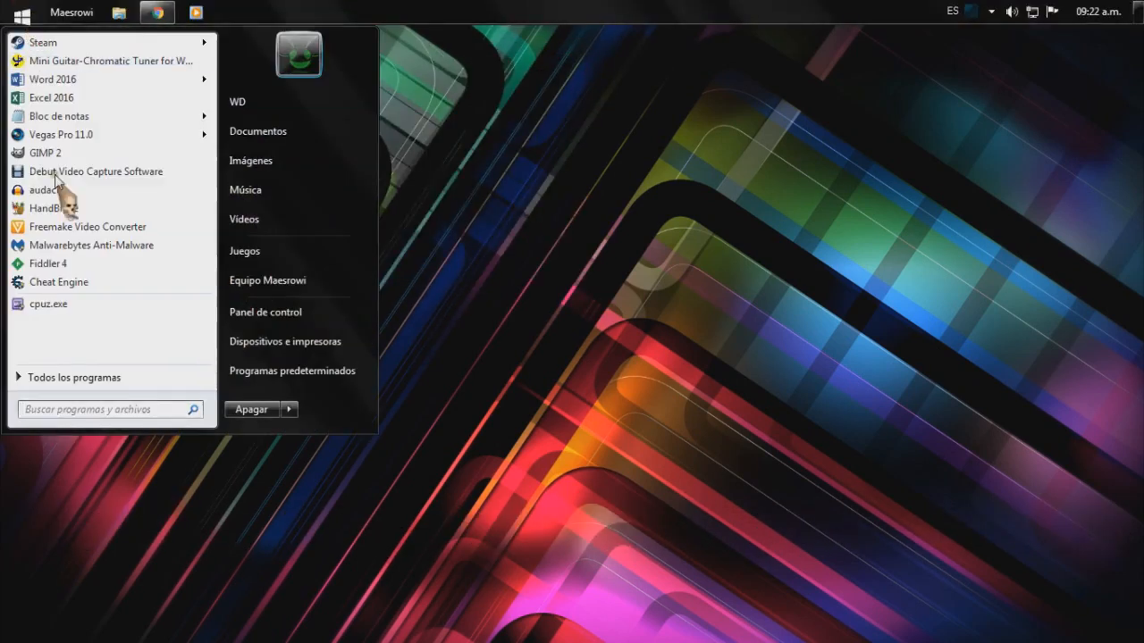
{"action": "left_click", "coordinate": [49, 305]}
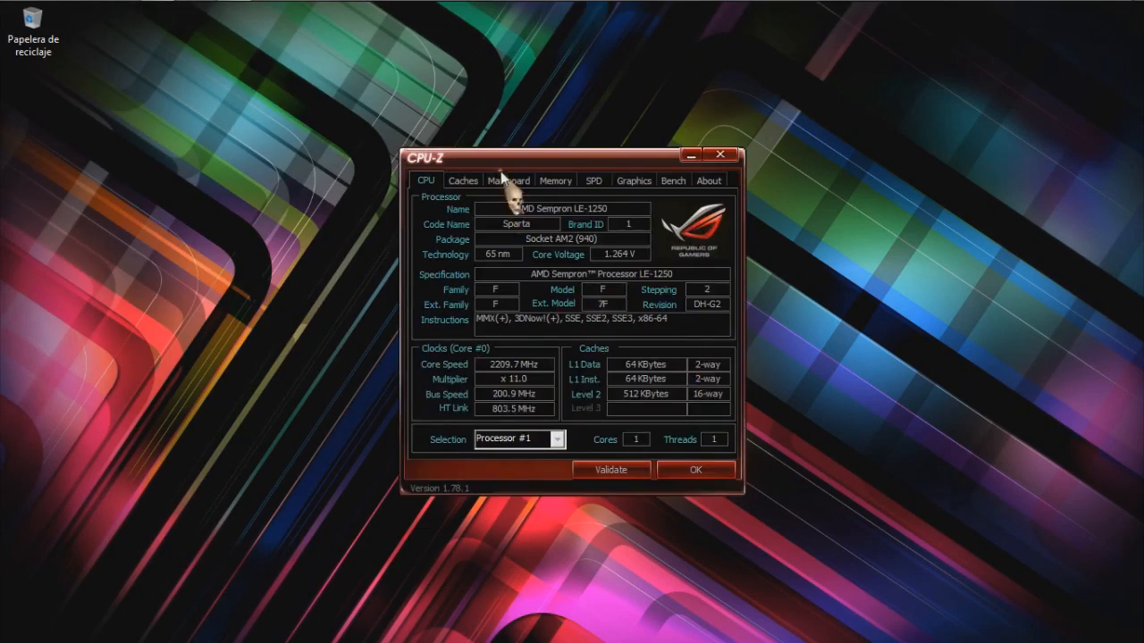
{"action": "left_click", "coordinate": [508, 179]}
{"action": "left_click", "coordinate": [725, 157]}
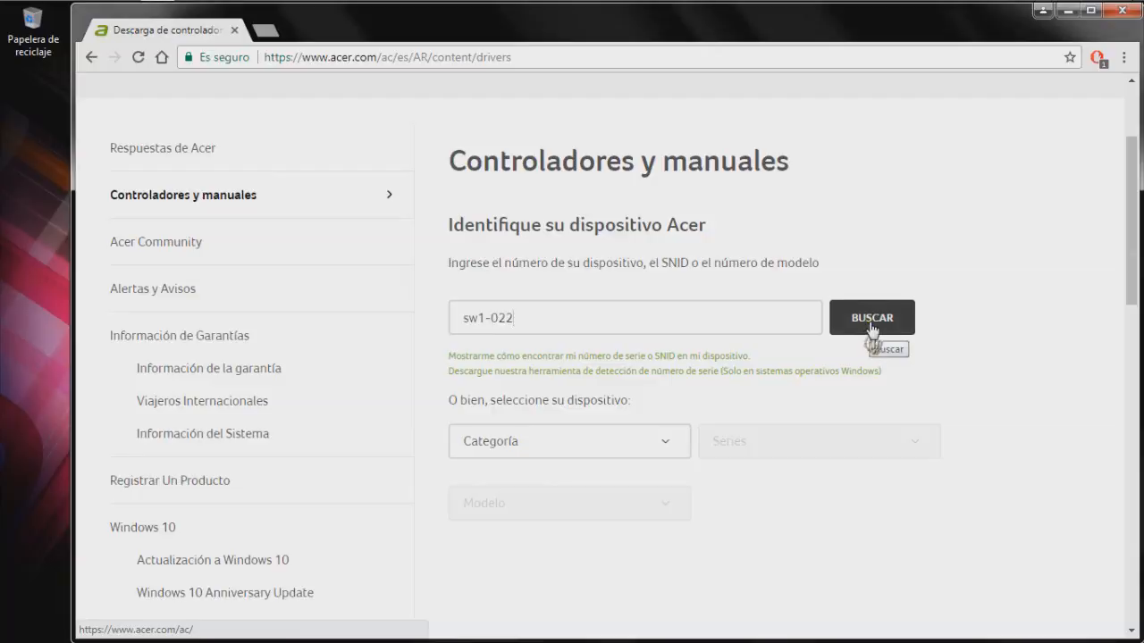
Search Acer's driver page for model sw1-022 and examine the enlarged page further down.
{"action": "left_click", "coordinate": [867, 324]}
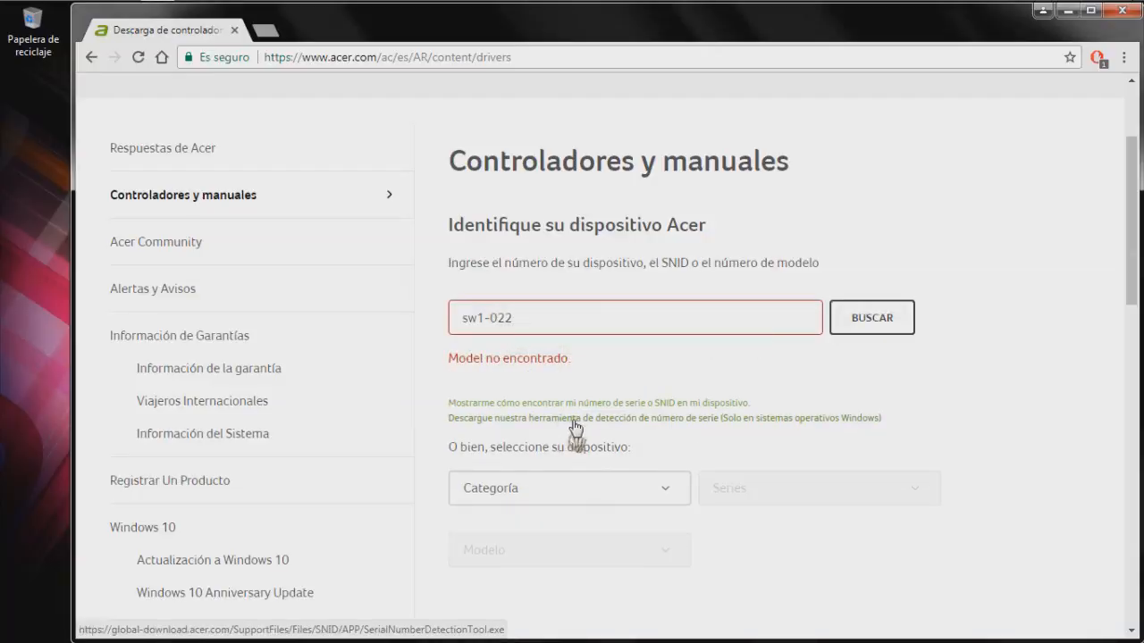
{"action": "key", "text": "ctrl+plus"}
{"action": "key", "text": "ctrl+plus"}
{"action": "key", "text": "ctrl+plus"}
{"action": "scroll", "coordinate": [585, 438], "scroll_direction": "down", "scroll_amount": 3}
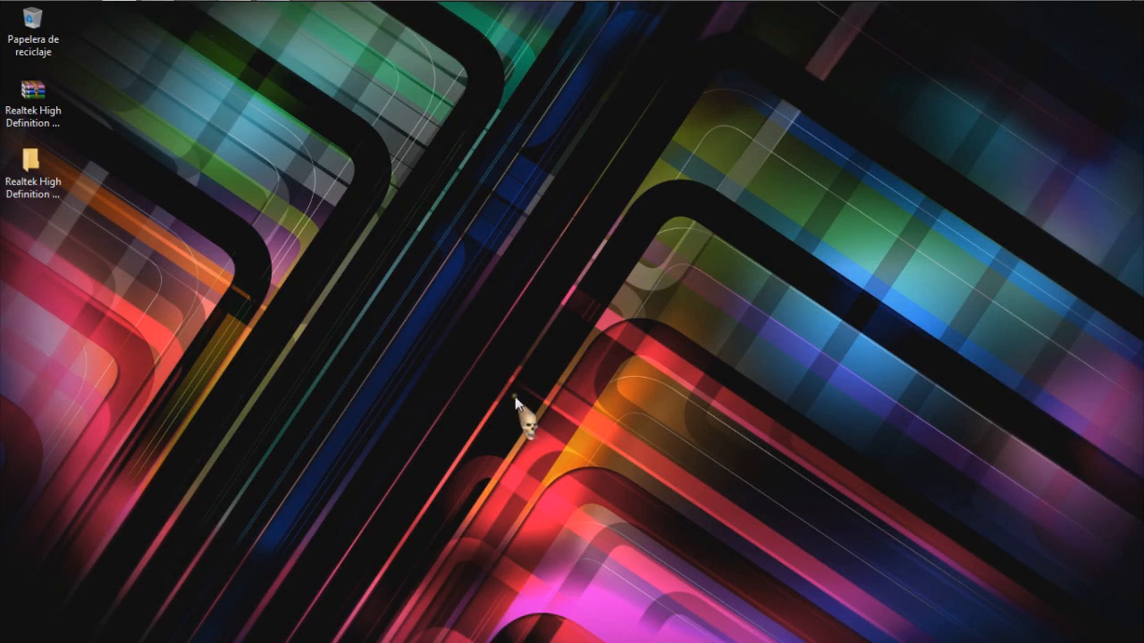
Check the speaker volume and the Realtek High Definition Audio entry in Device Manager, and minimise Device Manager.
{"action": "mouse_move", "coordinate": [1020, 4]}
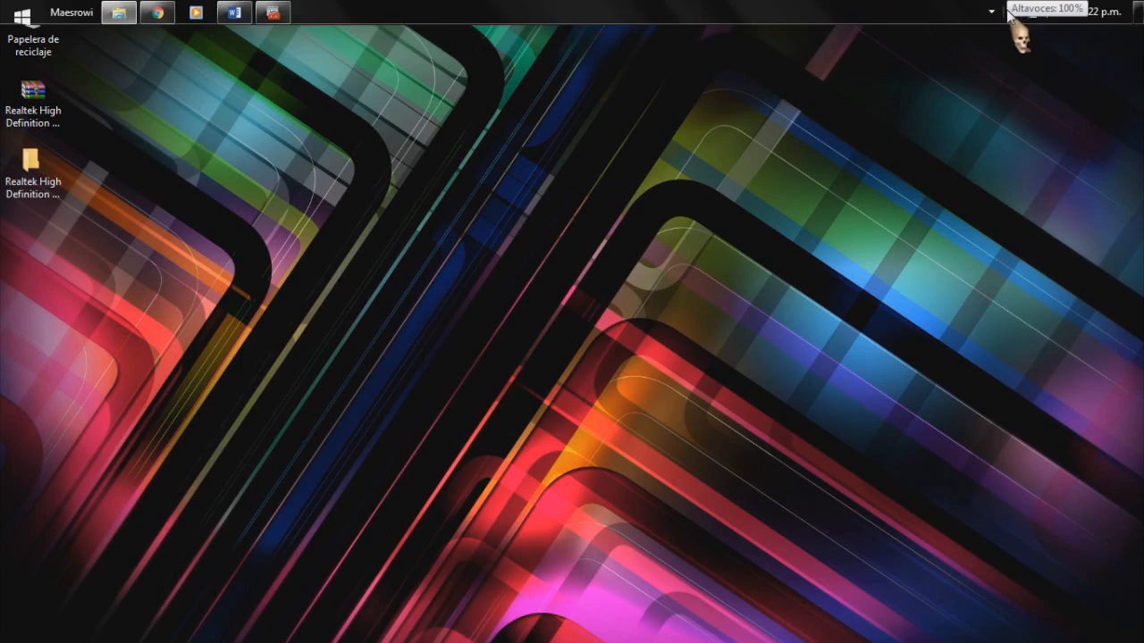
{"action": "left_click", "coordinate": [273, 11]}
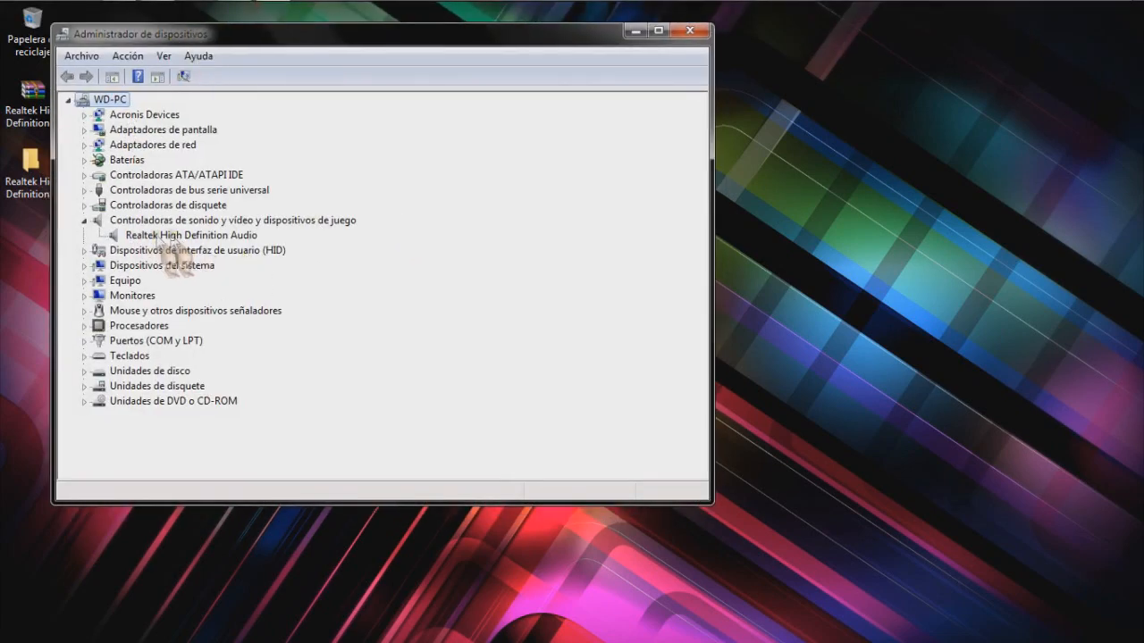
{"action": "left_click", "coordinate": [153, 238]}
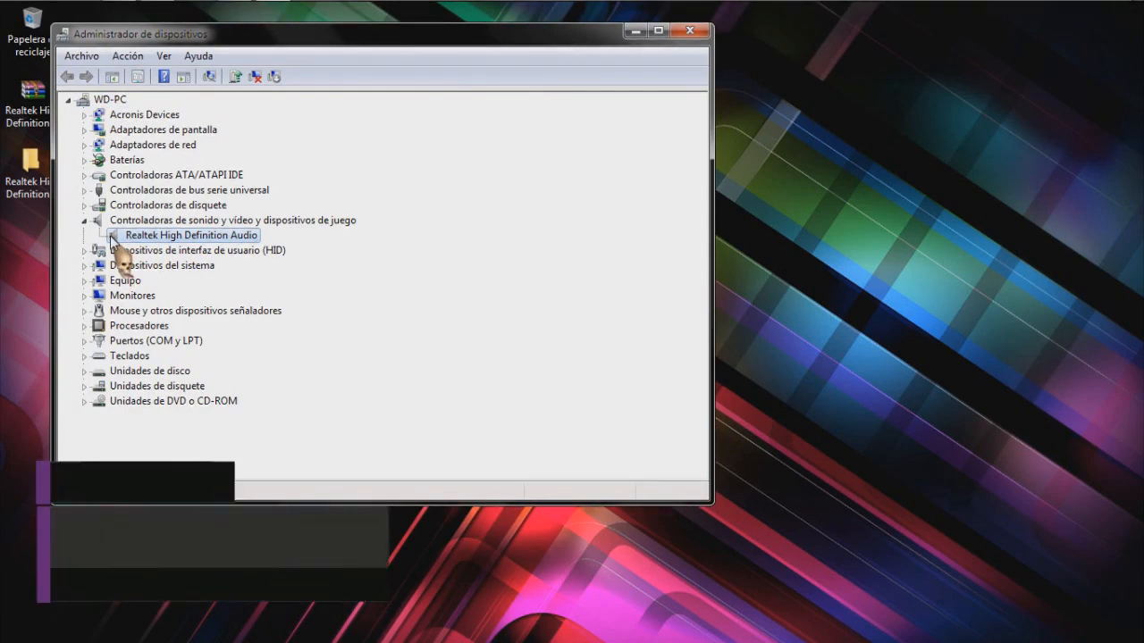
{"action": "left_click", "coordinate": [634, 31]}
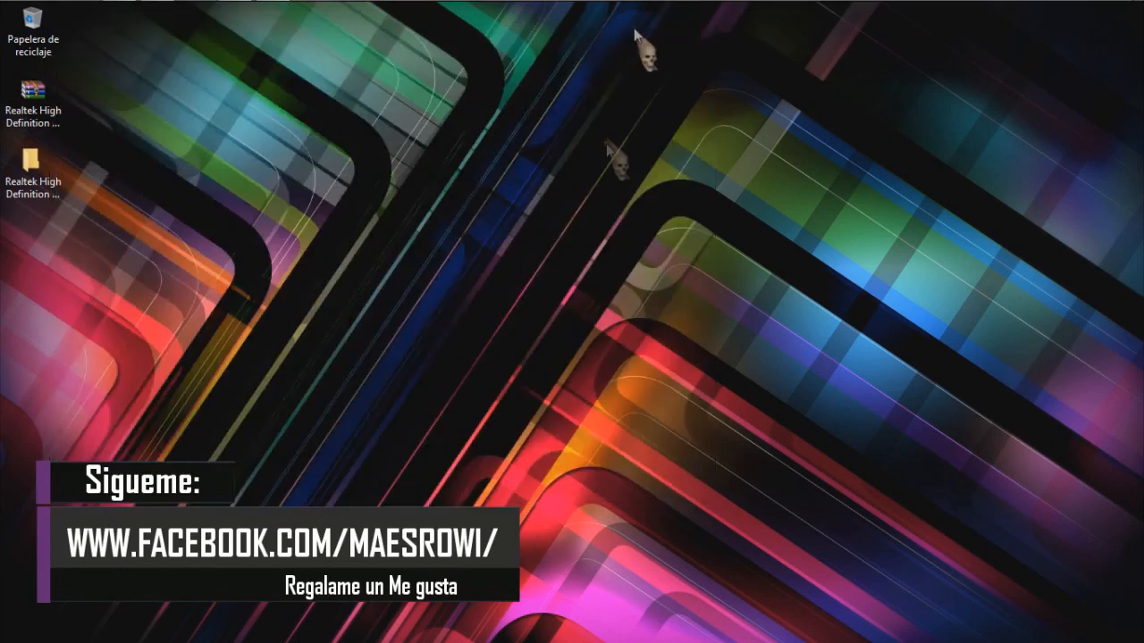
Examine the Realtek drivers offered on driveridentifier.com and the extraction options for the Realtek driver ZIP on the desktop.
{"action": "left_click", "coordinate": [155, 13]}
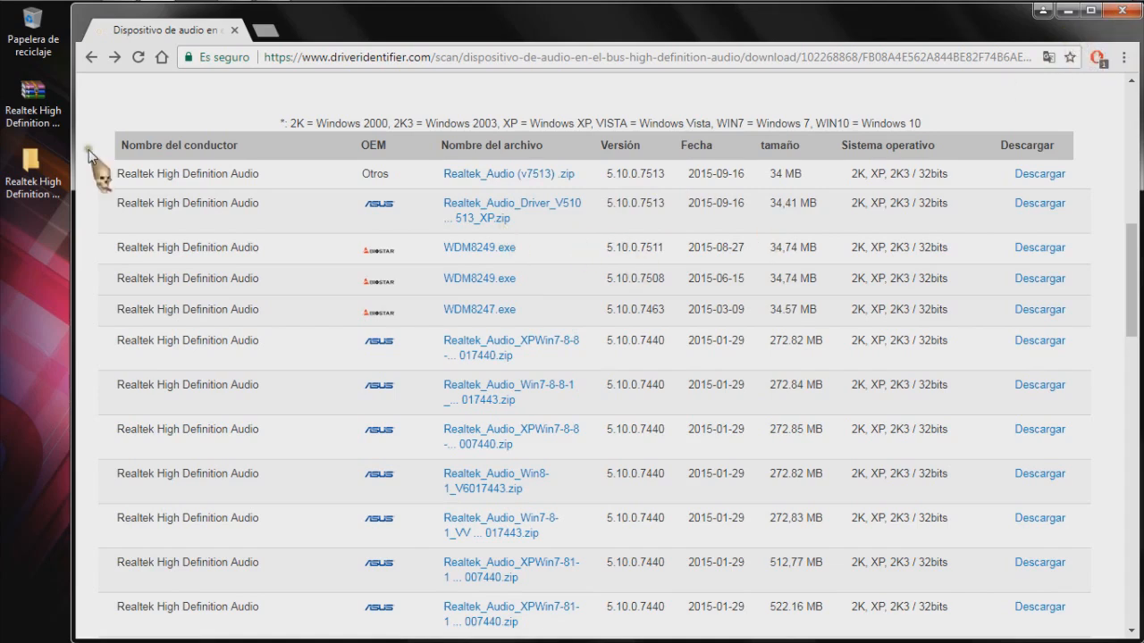
{"action": "left_click", "coordinate": [36, 101]}
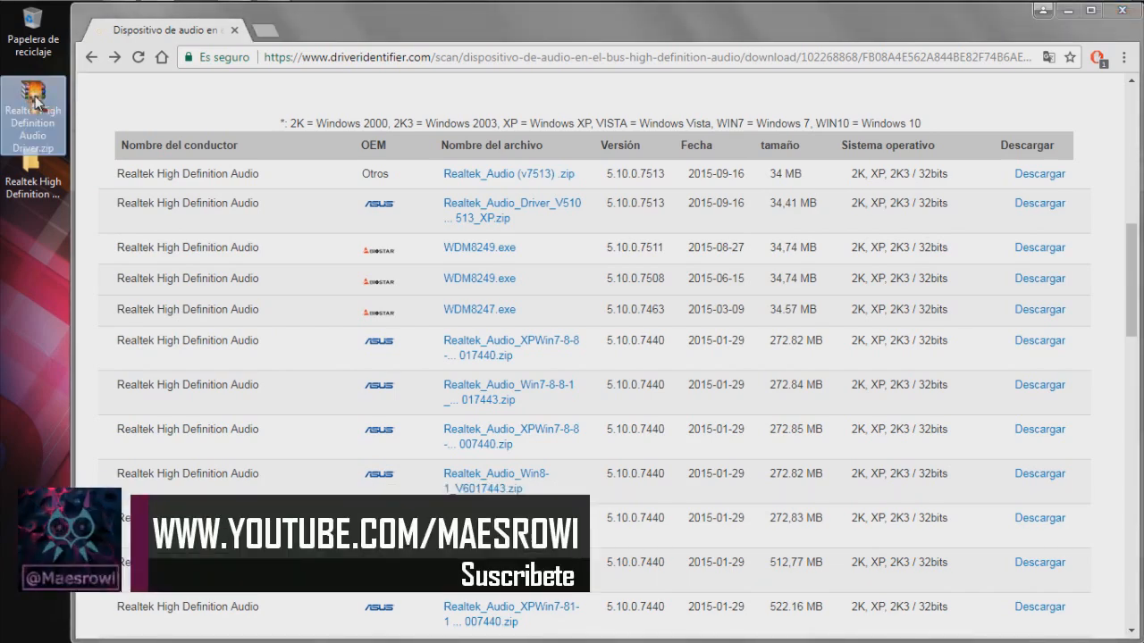
{"action": "right_click", "coordinate": [35, 102]}
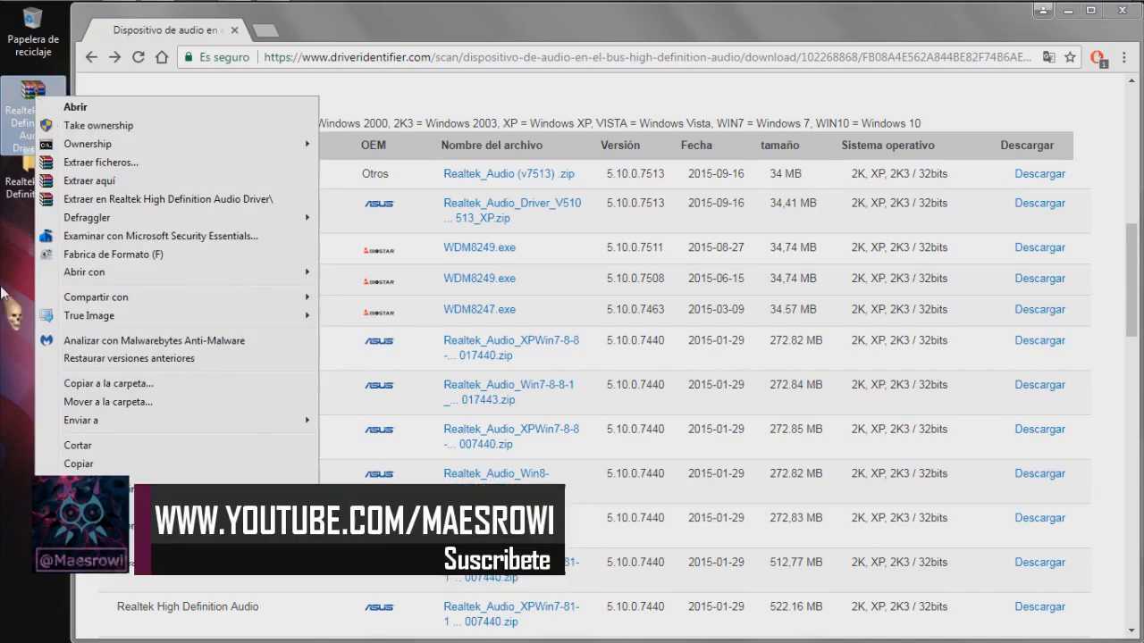
Open the extracted Realtek High Definition Audio Driver folder, inspect the driver files in its inner folder, and minimise the window.
{"action": "left_click", "coordinate": [31, 181]}
{"action": "double_click", "coordinate": [31, 181]}
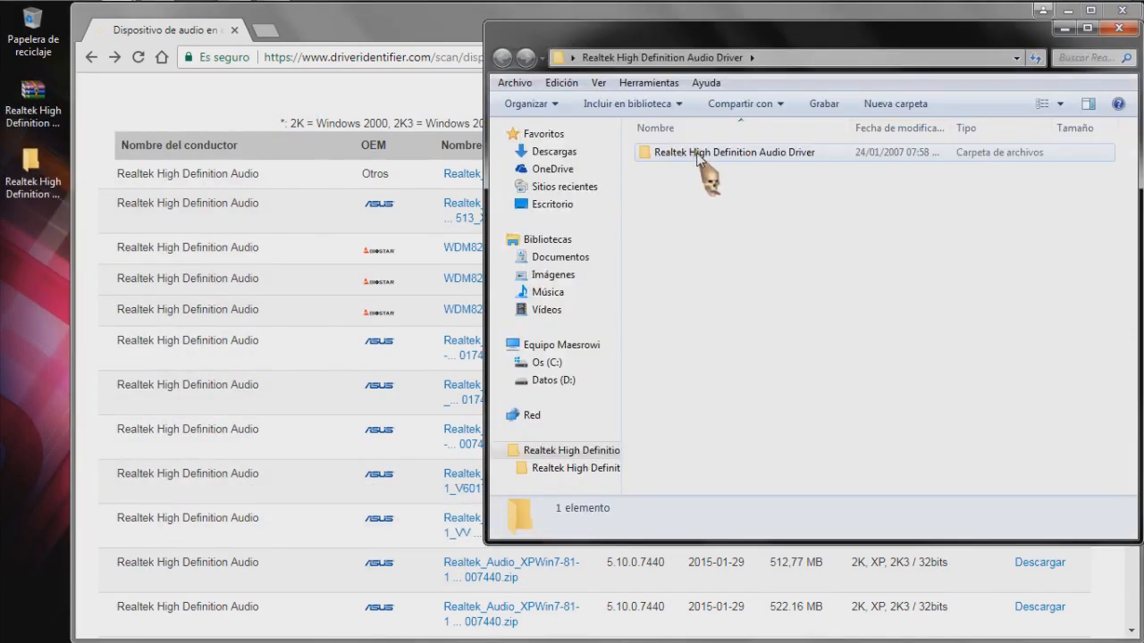
{"action": "double_click", "coordinate": [688, 155]}
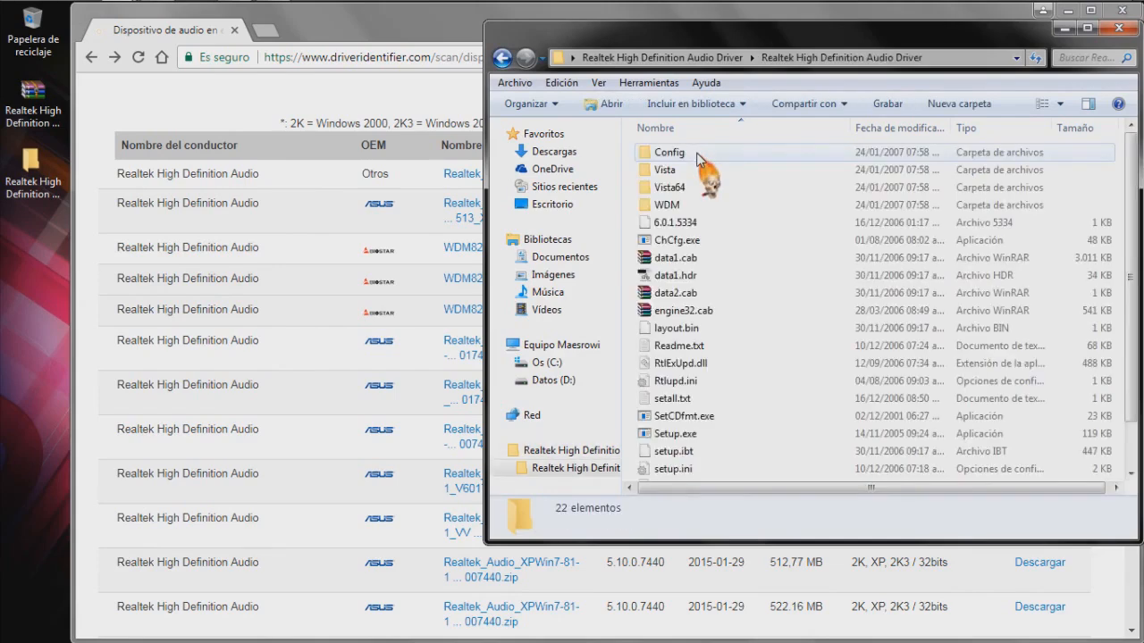
{"action": "scroll", "coordinate": [764, 388], "scroll_direction": "down", "scroll_amount": 1}
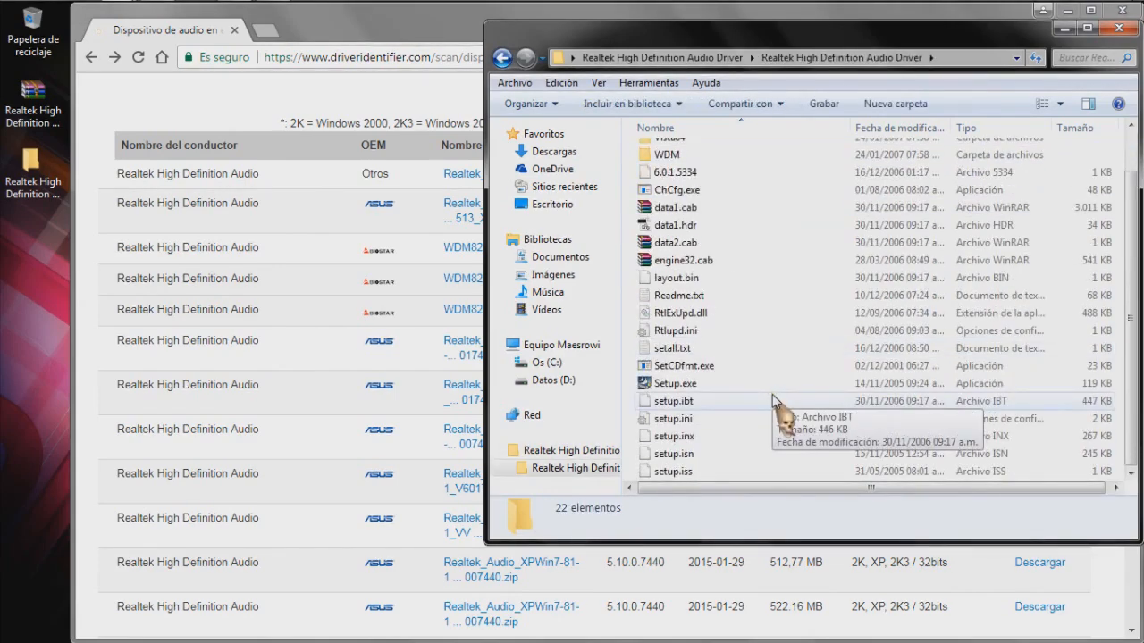
{"action": "scroll", "coordinate": [773, 402], "scroll_direction": "up", "scroll_amount": 1}
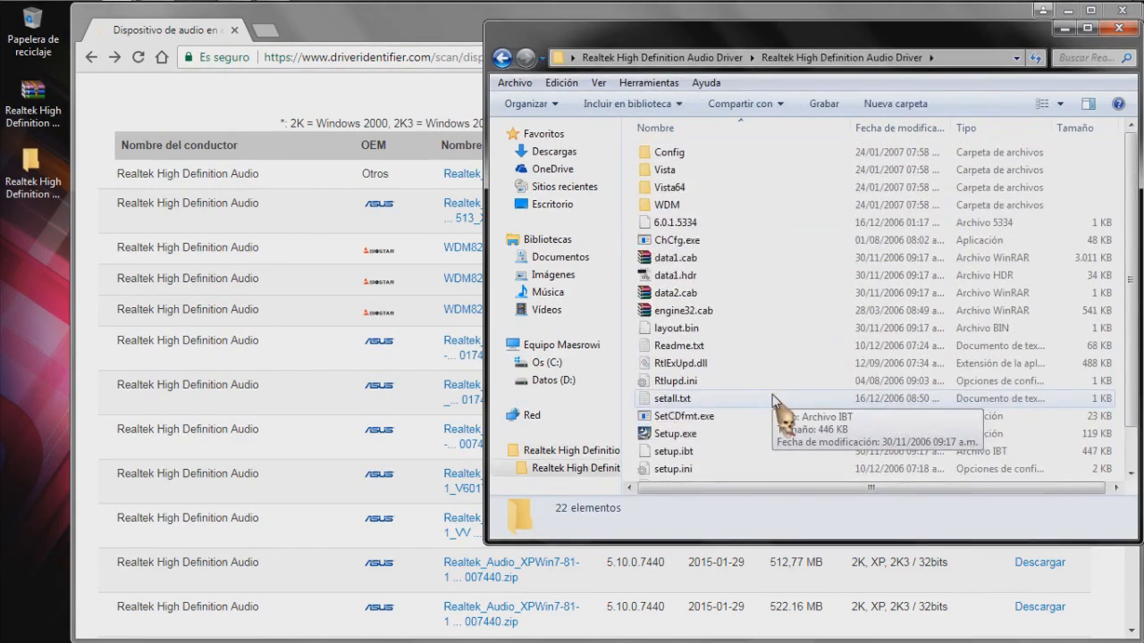
{"action": "left_click", "coordinate": [1063, 29]}
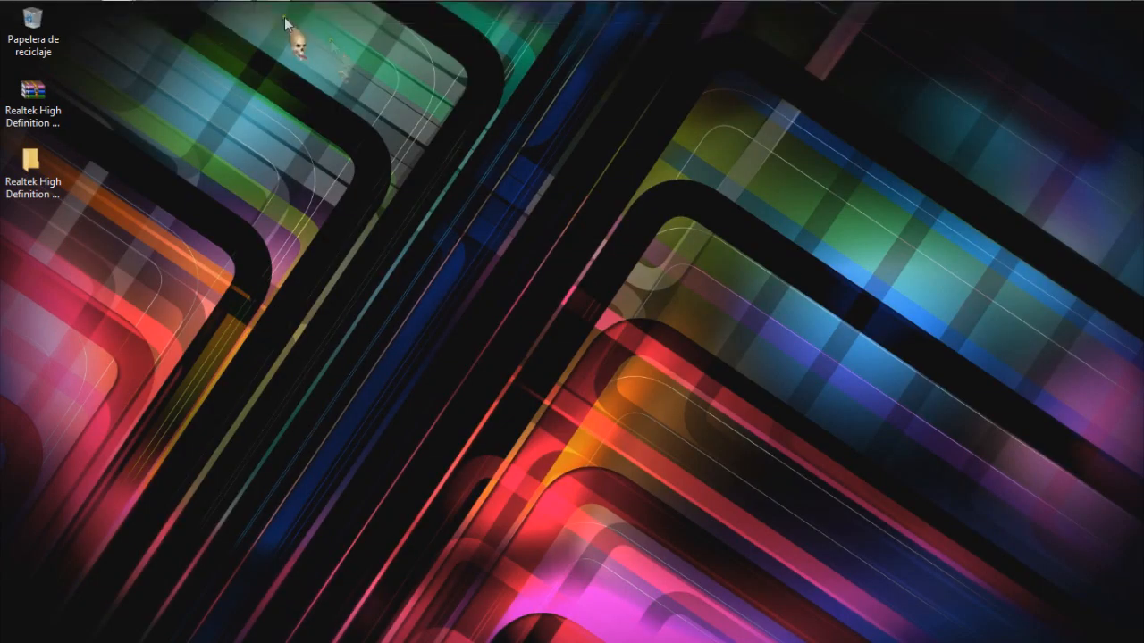
Restore Device Manager and start updating the Realtek High Definition Audio driver with a manual software search on the computer.
{"action": "left_click", "coordinate": [275, 11]}
{"action": "left_click_drag", "start_coordinate": [190, 34], "coordinate": [233, 36]}
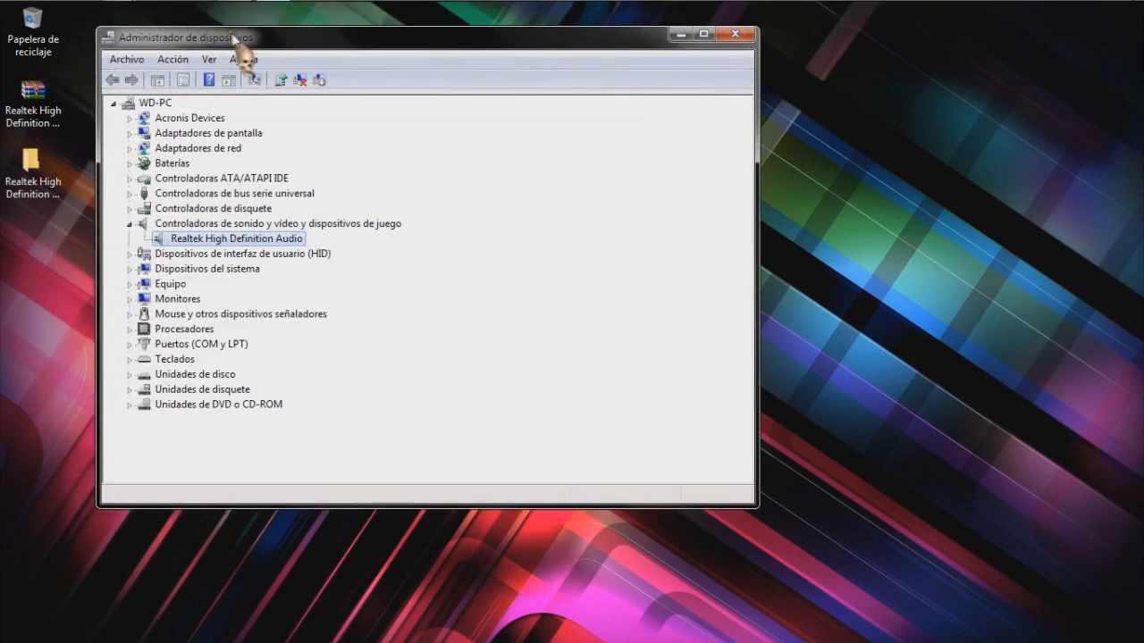
{"action": "right_click", "coordinate": [270, 245]}
{"action": "left_click", "coordinate": [349, 252]}
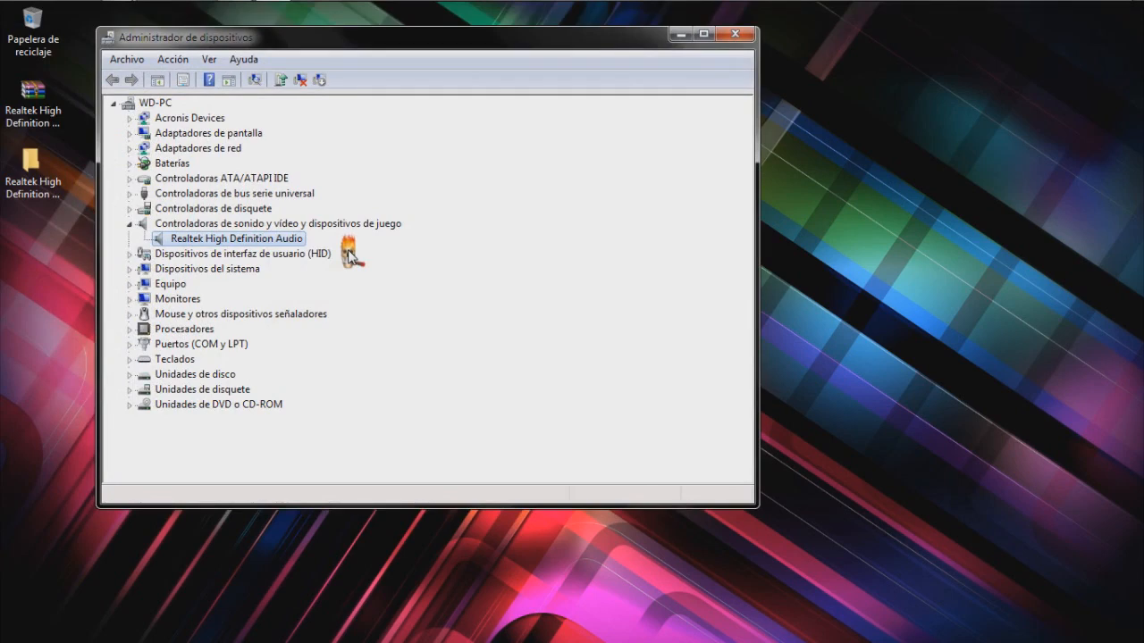
{"action": "left_click_drag", "start_coordinate": [335, 123], "coordinate": [526, 53]}
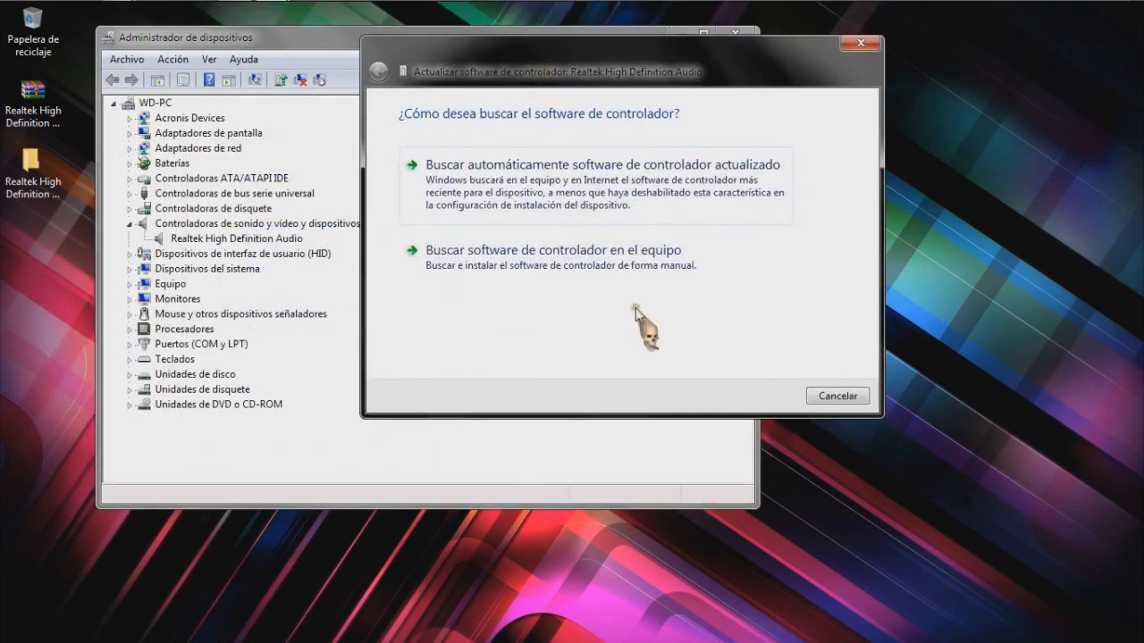
{"action": "left_click", "coordinate": [536, 259]}
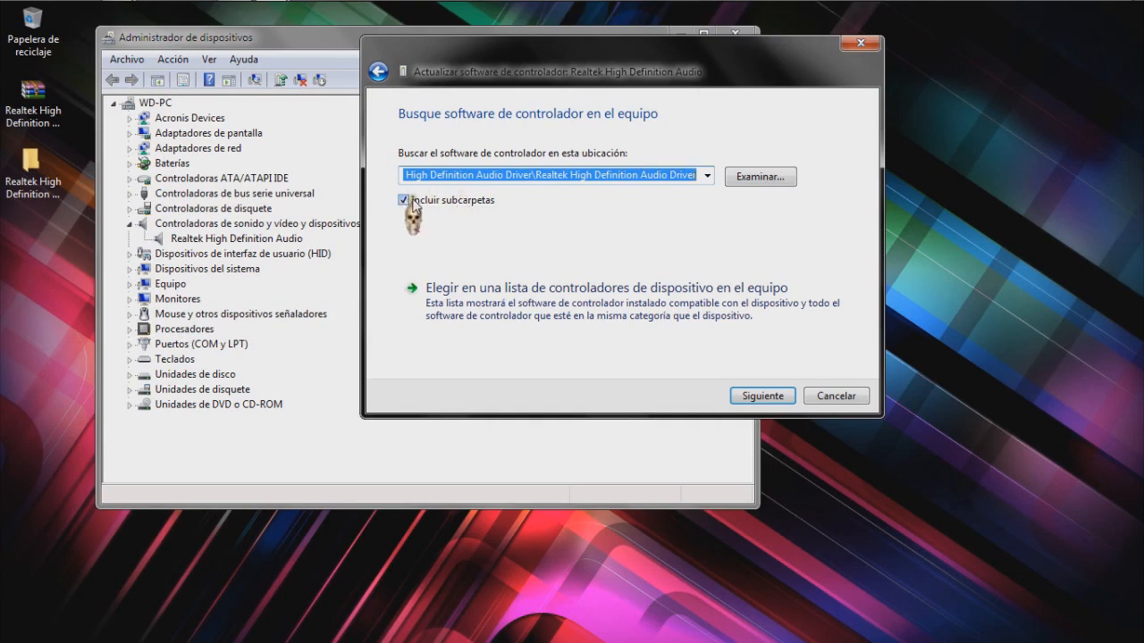
Try to search for the driver in the inner Realtek High Definition Audio Driver folder on the desktop, and leave the update wizard.
{"action": "left_click", "coordinate": [764, 177]}
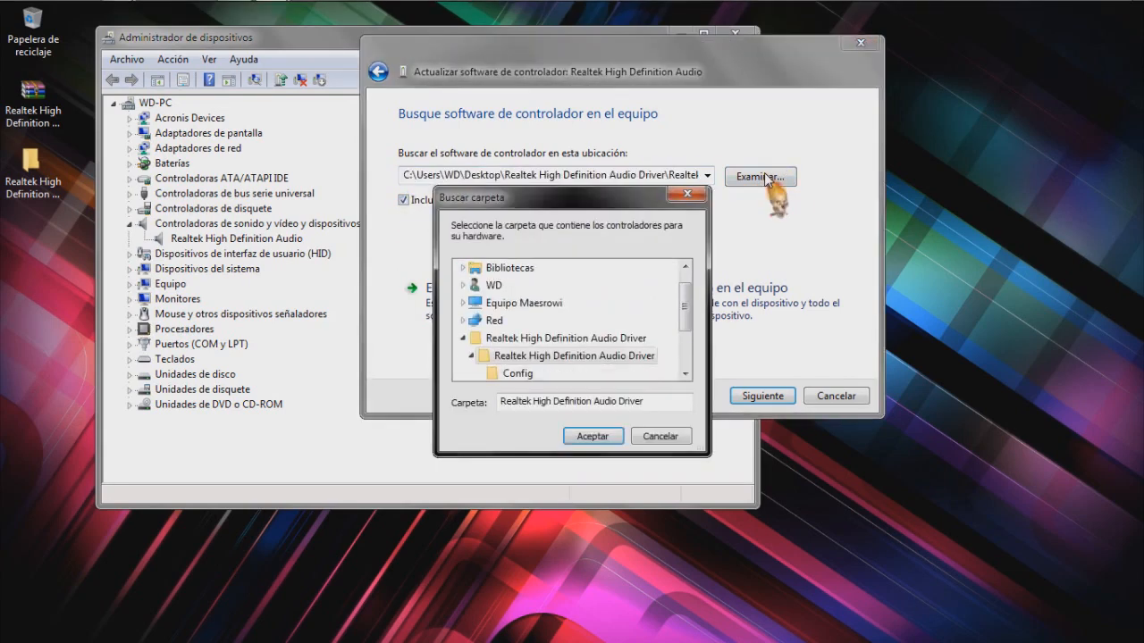
{"action": "left_click", "coordinate": [687, 268]}
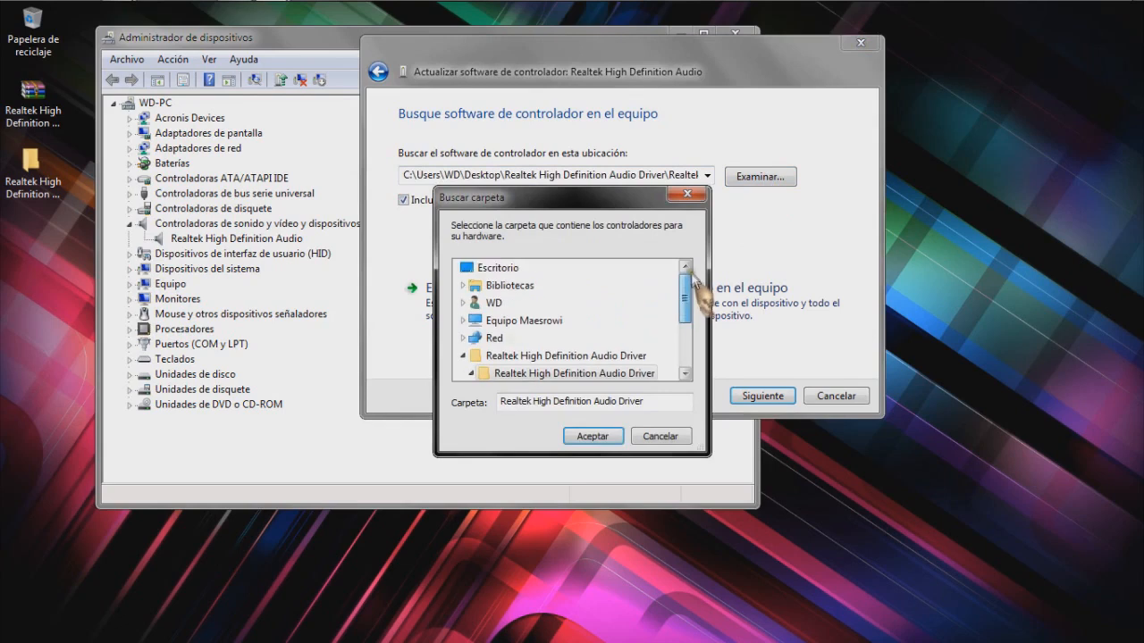
{"action": "left_click", "coordinate": [463, 356]}
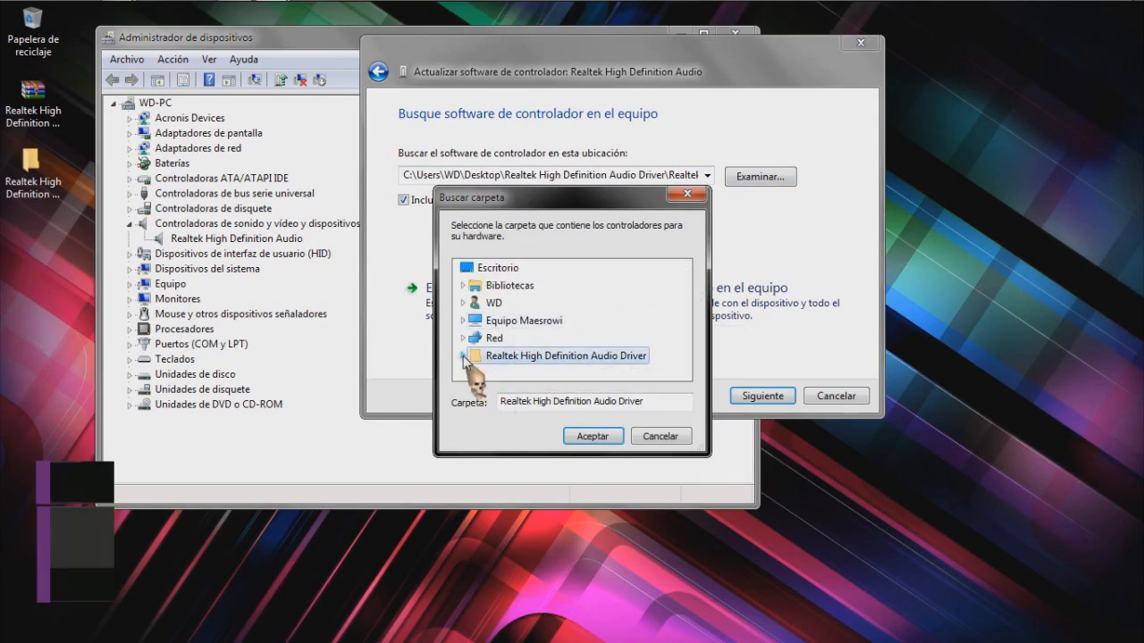
{"action": "left_click_drag", "start_coordinate": [568, 203], "coordinate": [590, 110]}
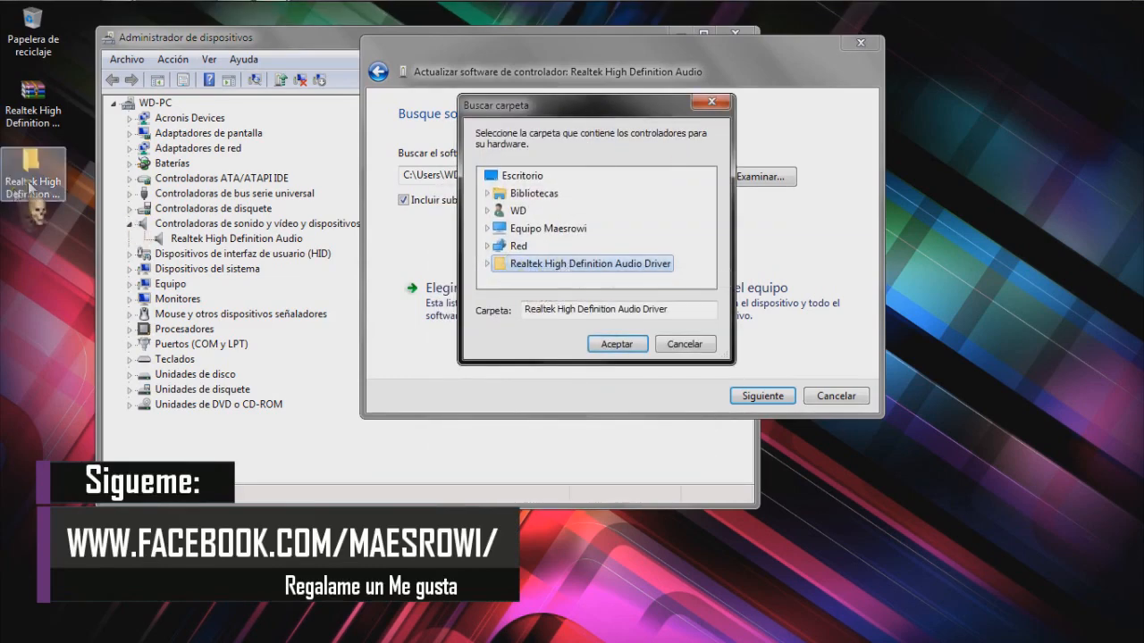
{"action": "left_click", "coordinate": [484, 265]}
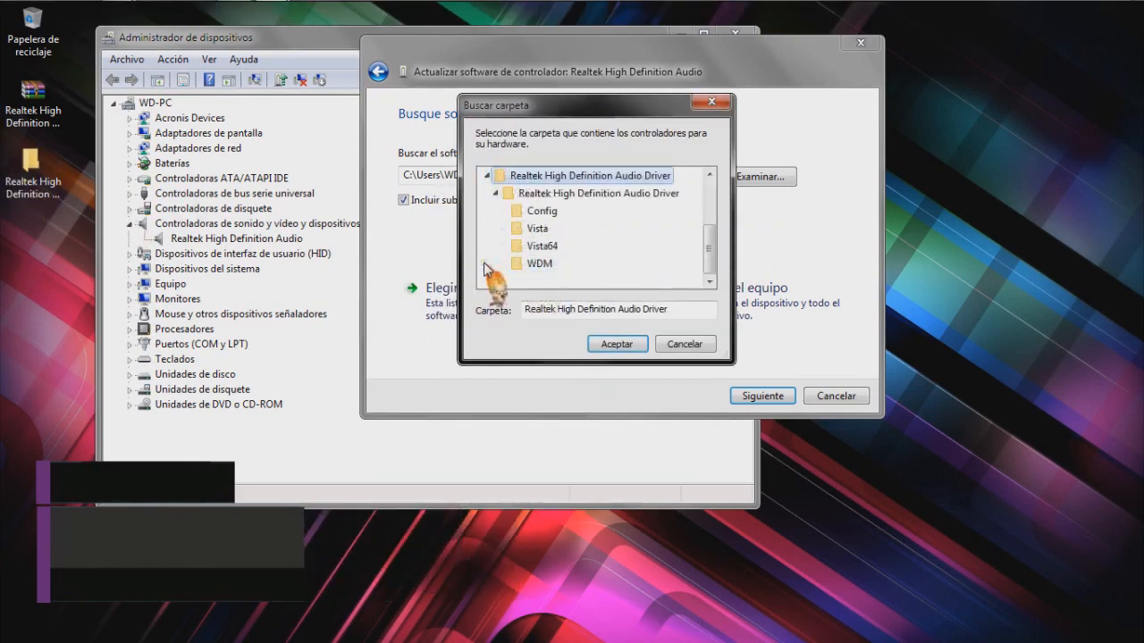
{"action": "left_click", "coordinate": [554, 195]}
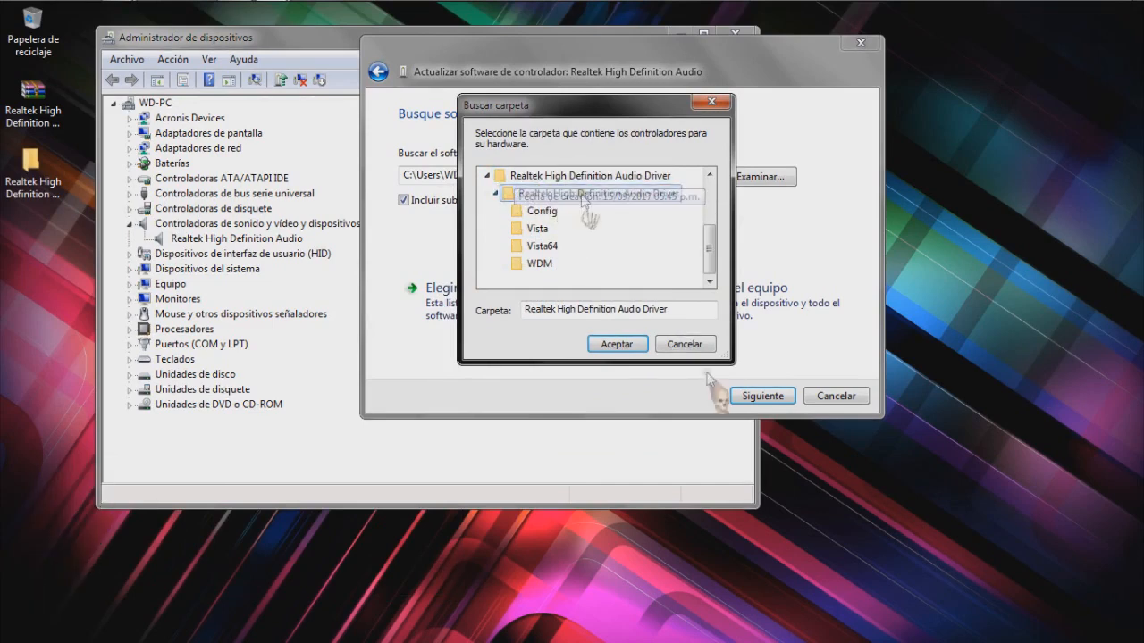
{"action": "left_click", "coordinate": [617, 344]}
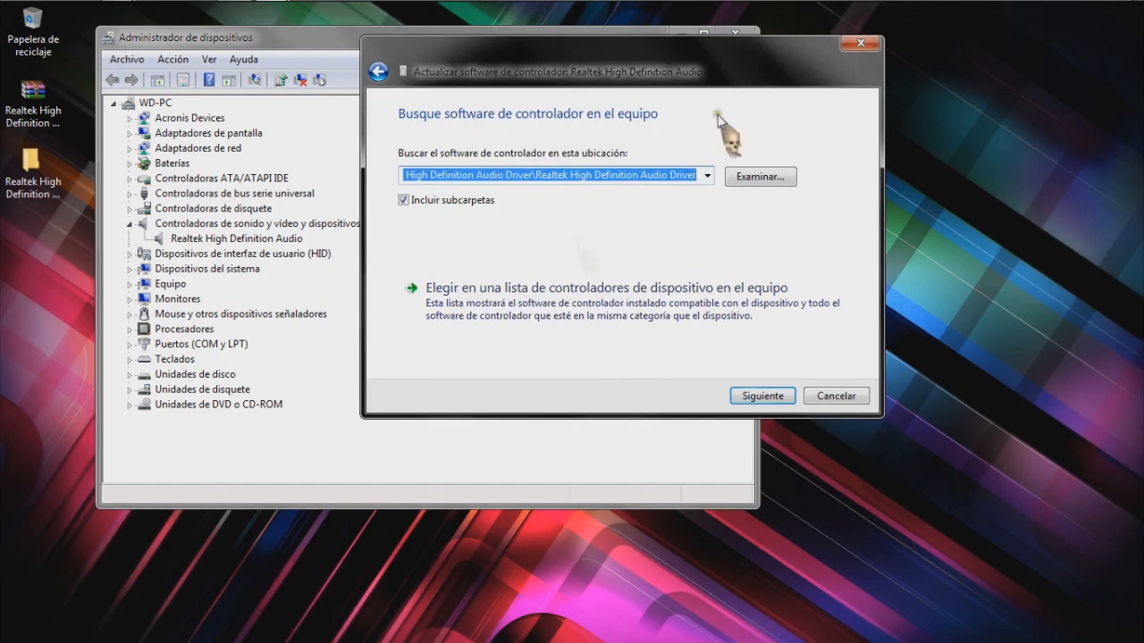
{"action": "left_click", "coordinate": [761, 399]}
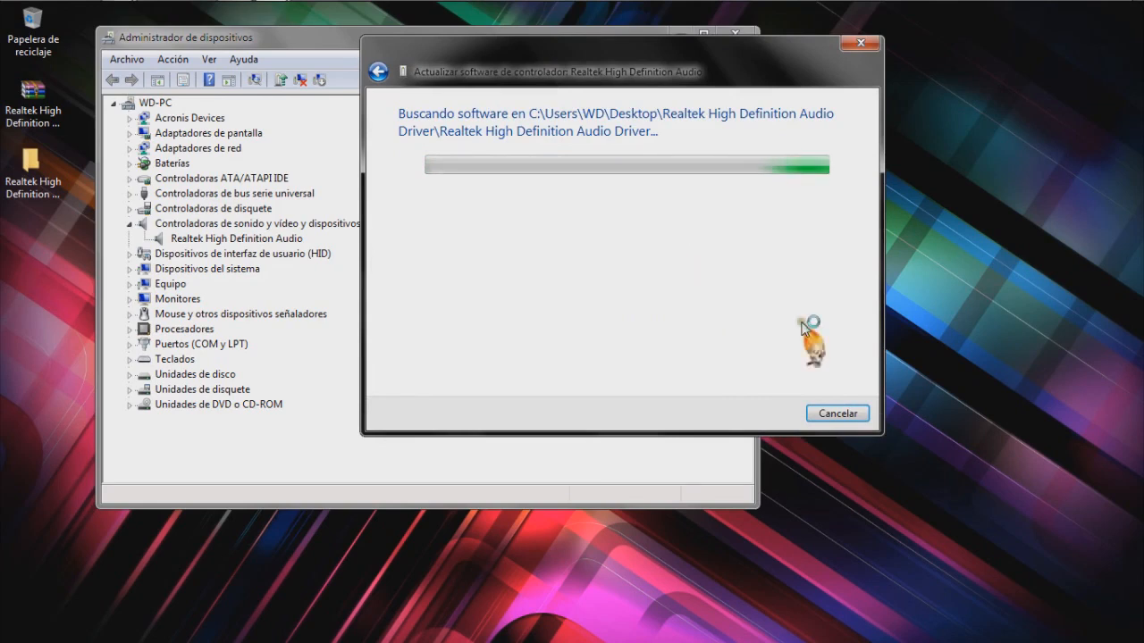
{"action": "left_click", "coordinate": [840, 415]}
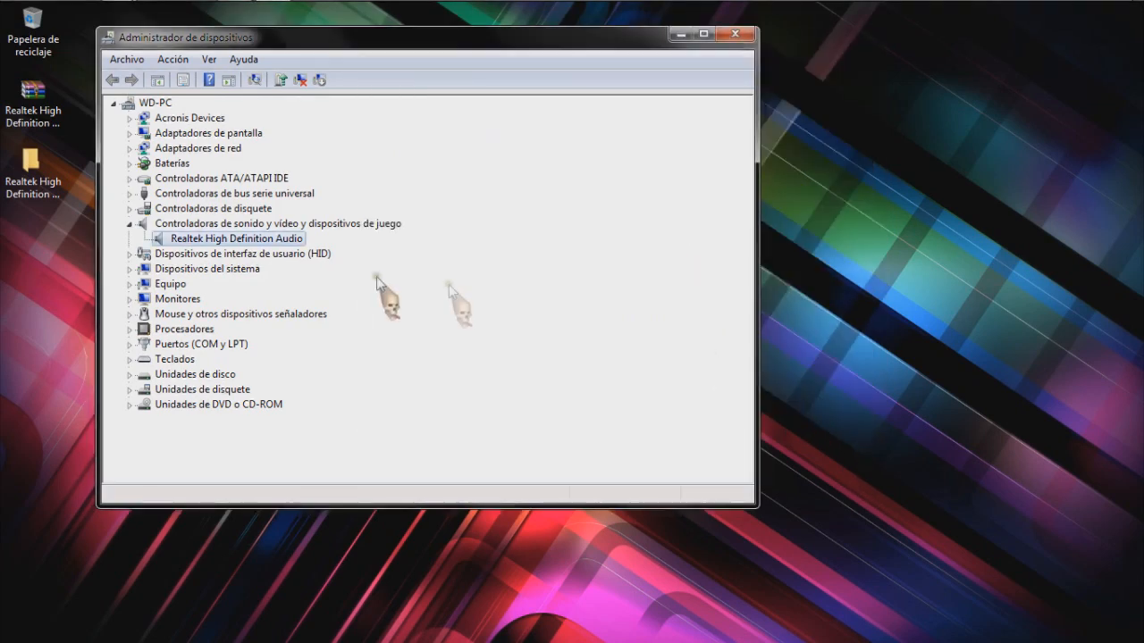
Restart the Realtek High Definition Audio driver update and choose to pick from the list of device drivers on the computer.
{"action": "right_click", "coordinate": [262, 240]}
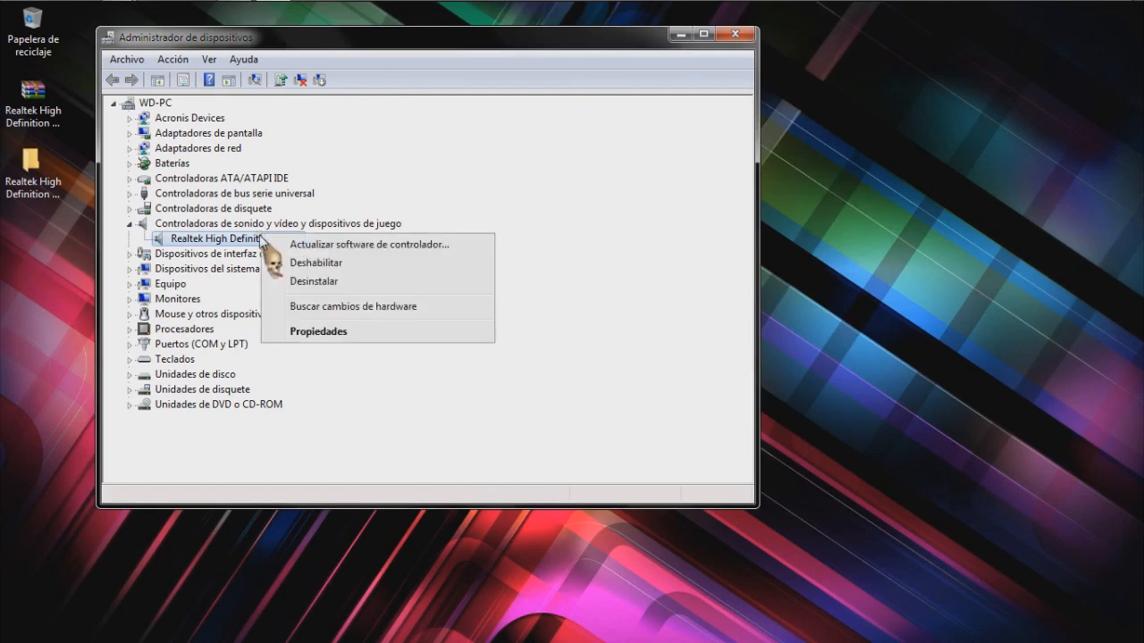
{"action": "left_click", "coordinate": [308, 244]}
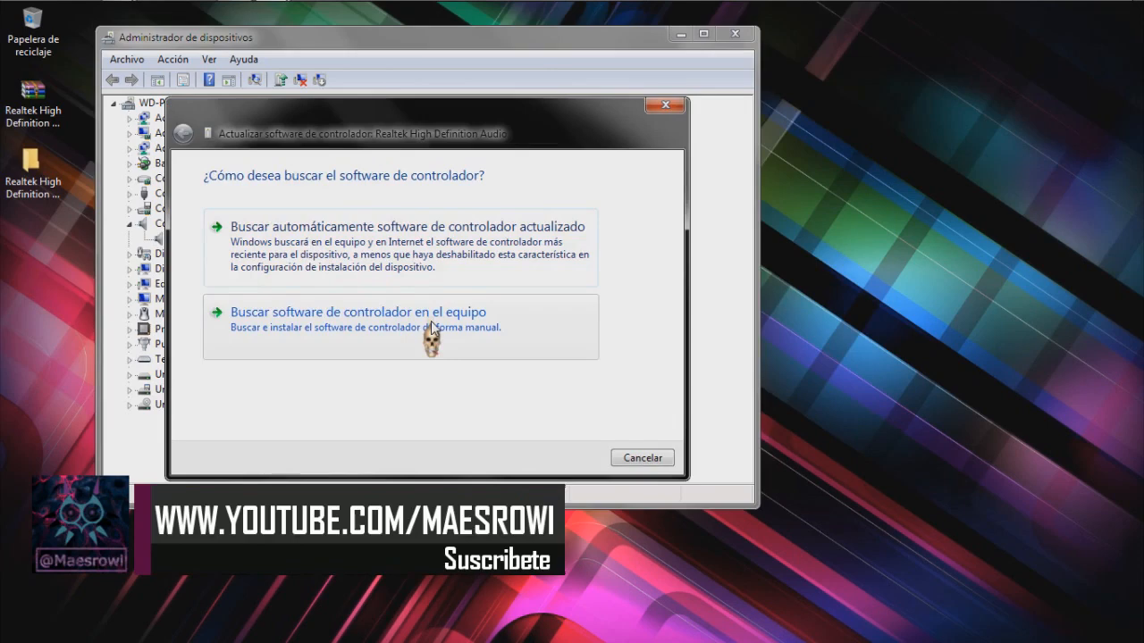
{"action": "left_click", "coordinate": [432, 329]}
{"action": "left_click_drag", "start_coordinate": [444, 106], "coordinate": [736, 50]}
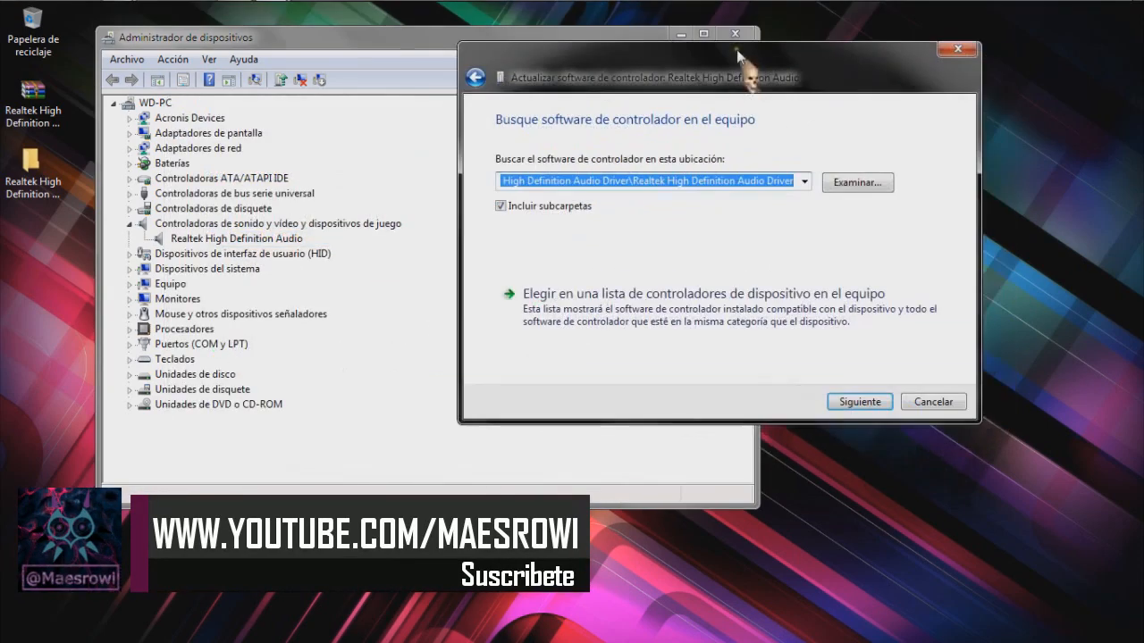
{"action": "left_click", "coordinate": [683, 302]}
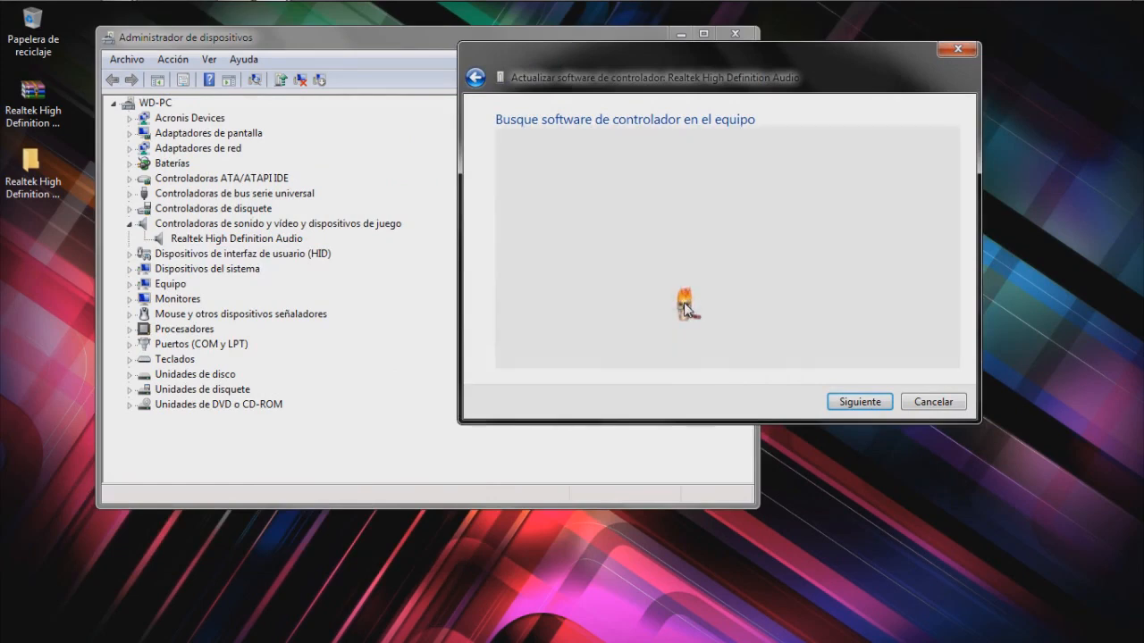
{"action": "left_click_drag", "start_coordinate": [729, 64], "coordinate": [621, 42]}
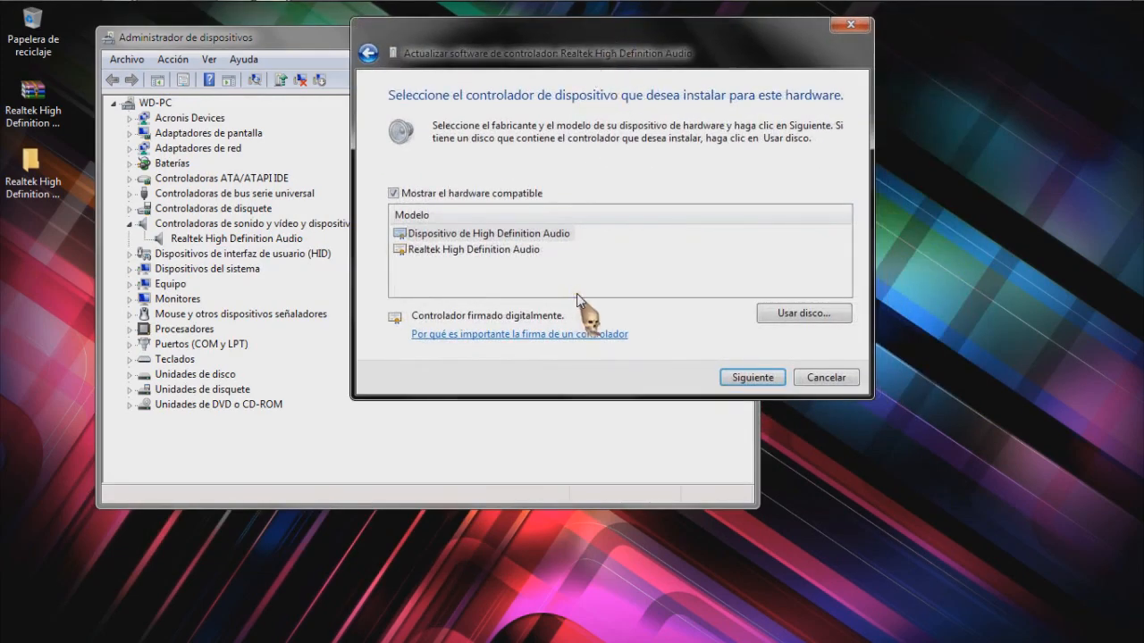
Compare the two compatible driver models and select "Dispositivo de High Definition Audio".
{"action": "left_click", "coordinate": [505, 235]}
{"action": "left_click", "coordinate": [504, 247]}
{"action": "left_click", "coordinate": [500, 234]}
{"action": "left_click", "coordinate": [487, 250]}
{"action": "left_click", "coordinate": [487, 234]}
{"action": "left_click", "coordinate": [487, 249]}
{"action": "left_click", "coordinate": [486, 235]}
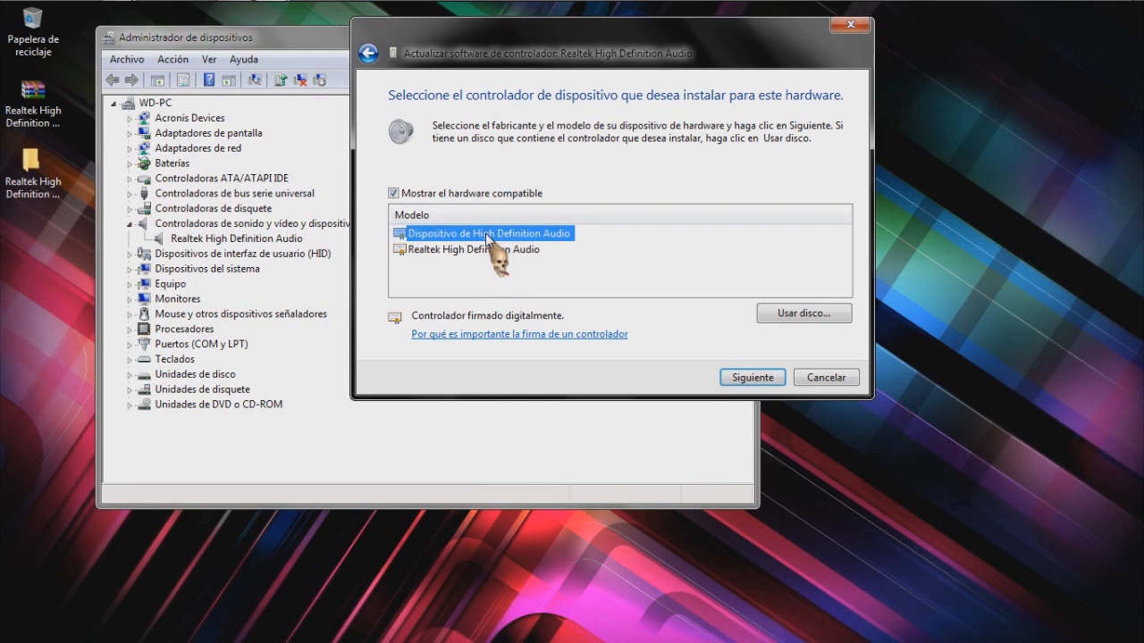
Choose to install the driver from disk and browse for the manufacturer's installation file.
{"action": "left_click", "coordinate": [808, 316]}
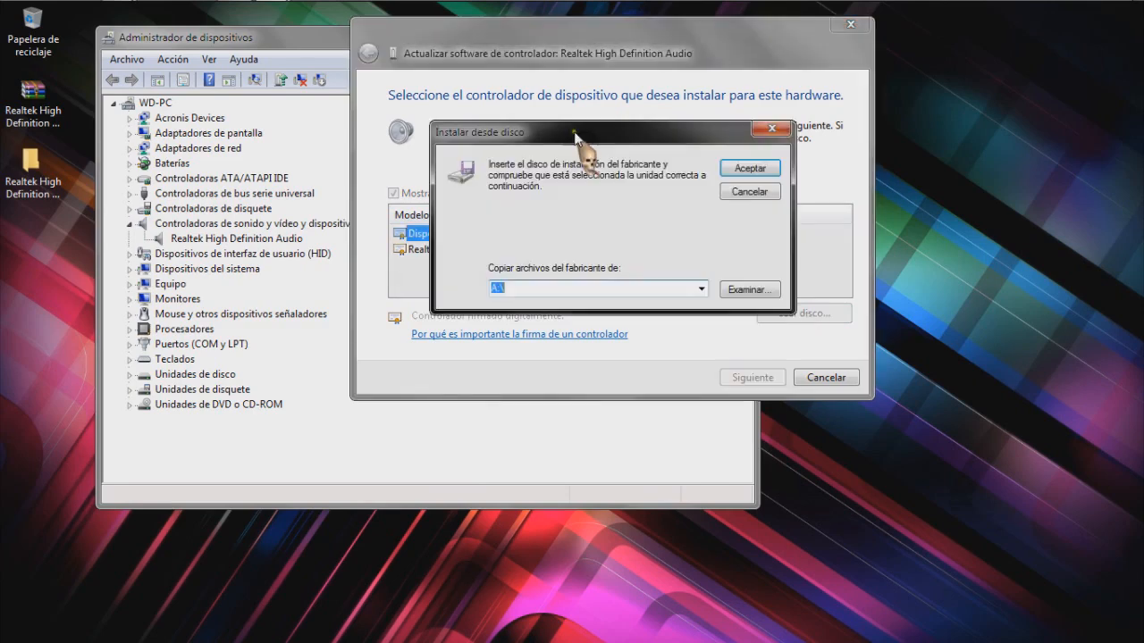
{"action": "mouse_move", "coordinate": [587, 115]}
{"action": "left_mouse_down"}
{"action": "mouse_move", "coordinate": [567, 63]}
{"action": "mouse_move", "coordinate": [575, 115]}
{"action": "left_mouse_up"}
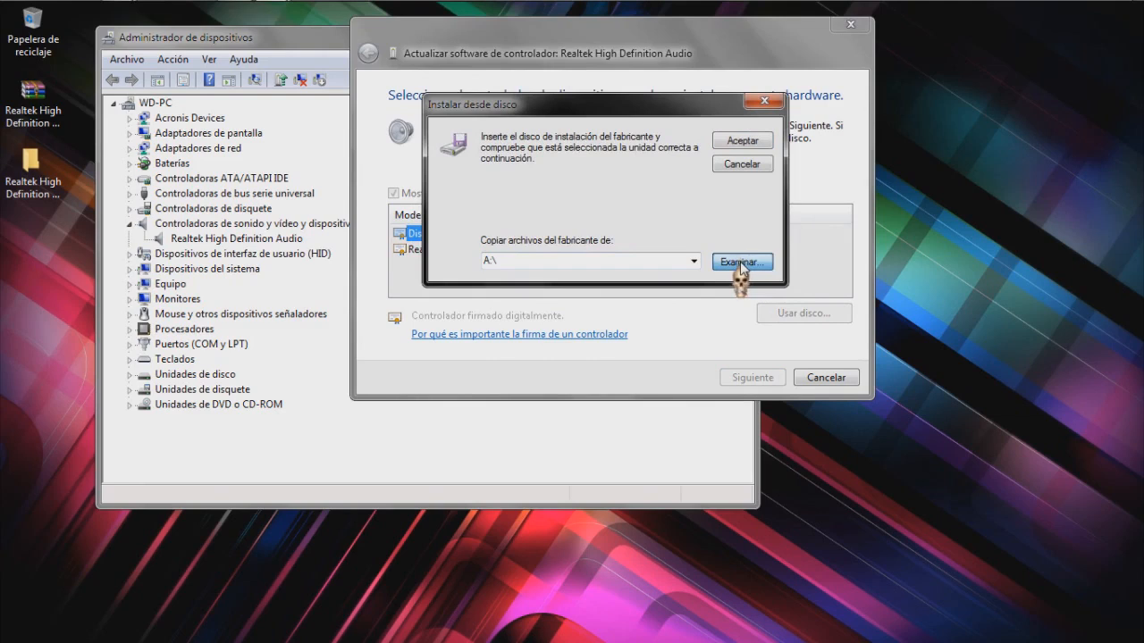
{"action": "left_click", "coordinate": [741, 263]}
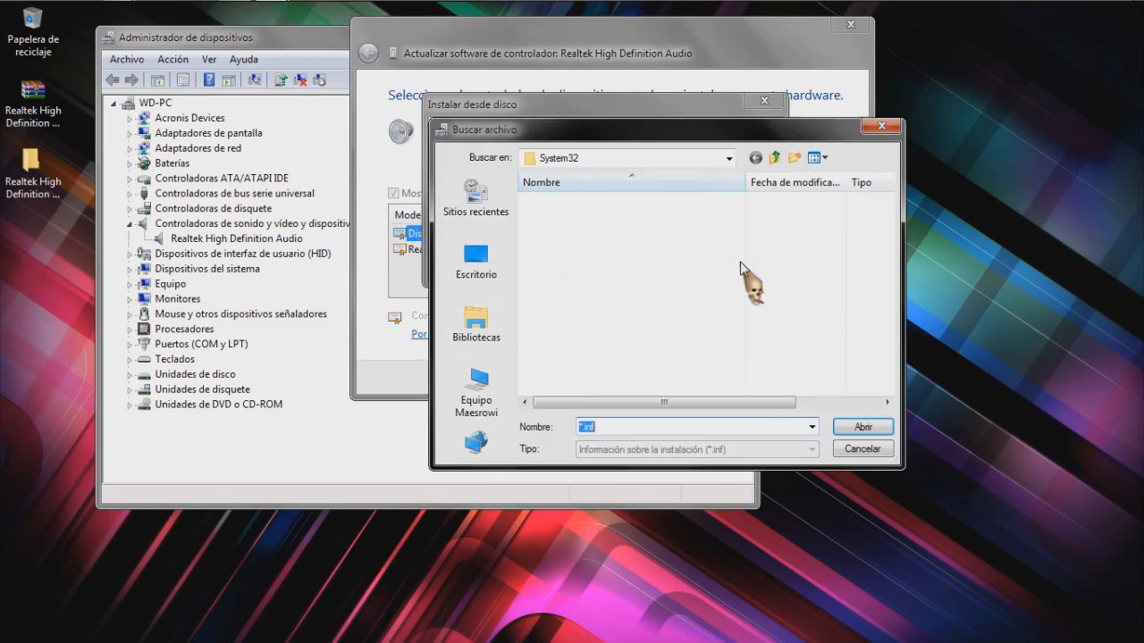
{"action": "left_click_drag", "start_coordinate": [650, 130], "coordinate": [598, 75]}
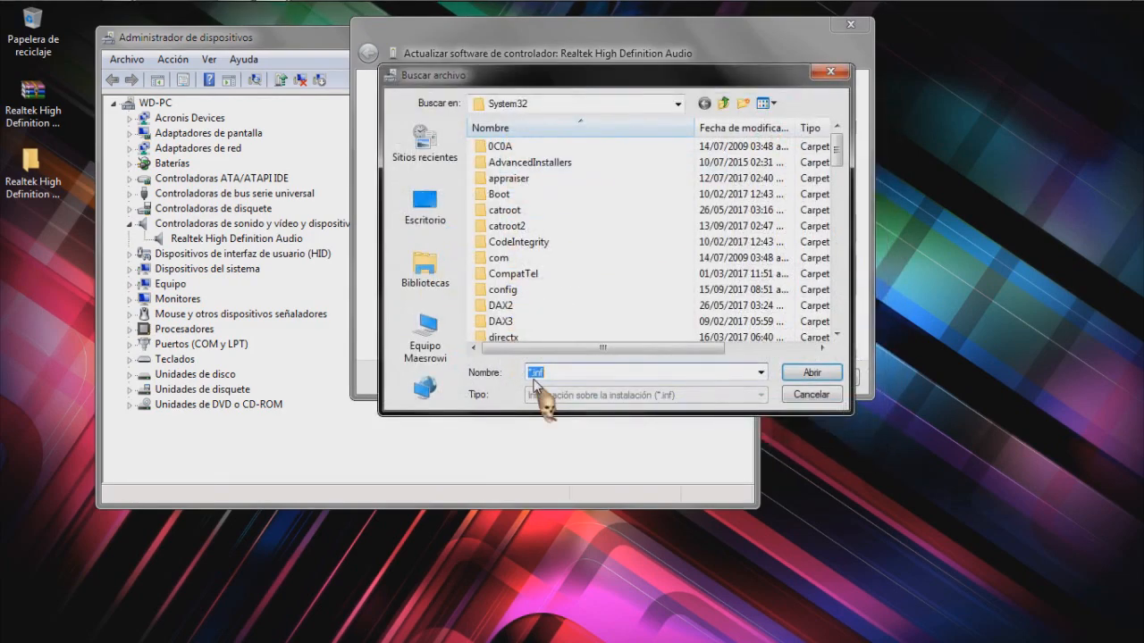
Browse to the desktop's Realtek High Definition Audio Driver folder and open its Vista subfolder of INF files.
{"action": "left_click", "coordinate": [425, 340]}
{"action": "left_click_drag", "start_coordinate": [845, 209], "coordinate": [844, 333]}
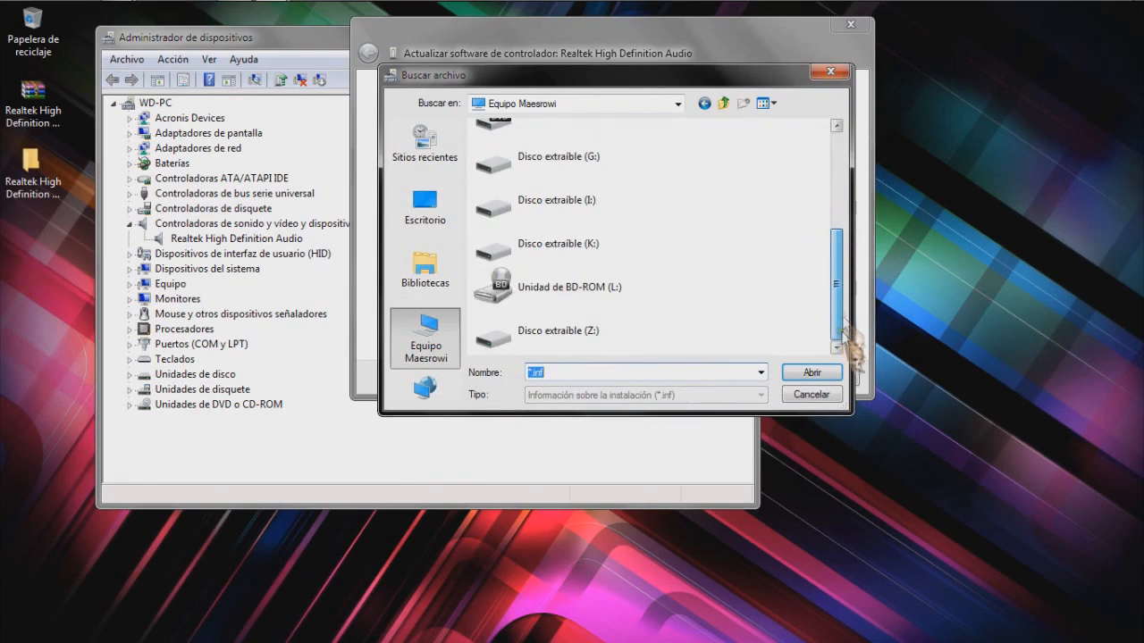
{"action": "left_click", "coordinate": [425, 208]}
{"action": "left_click", "coordinate": [760, 175]}
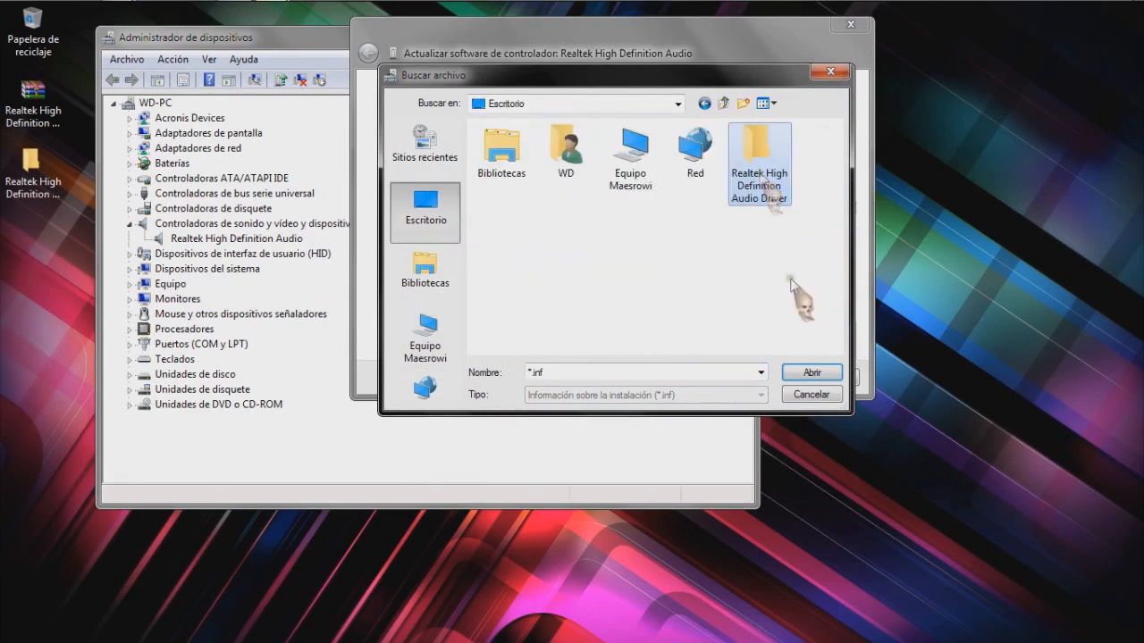
{"action": "left_click", "coordinate": [810, 373]}
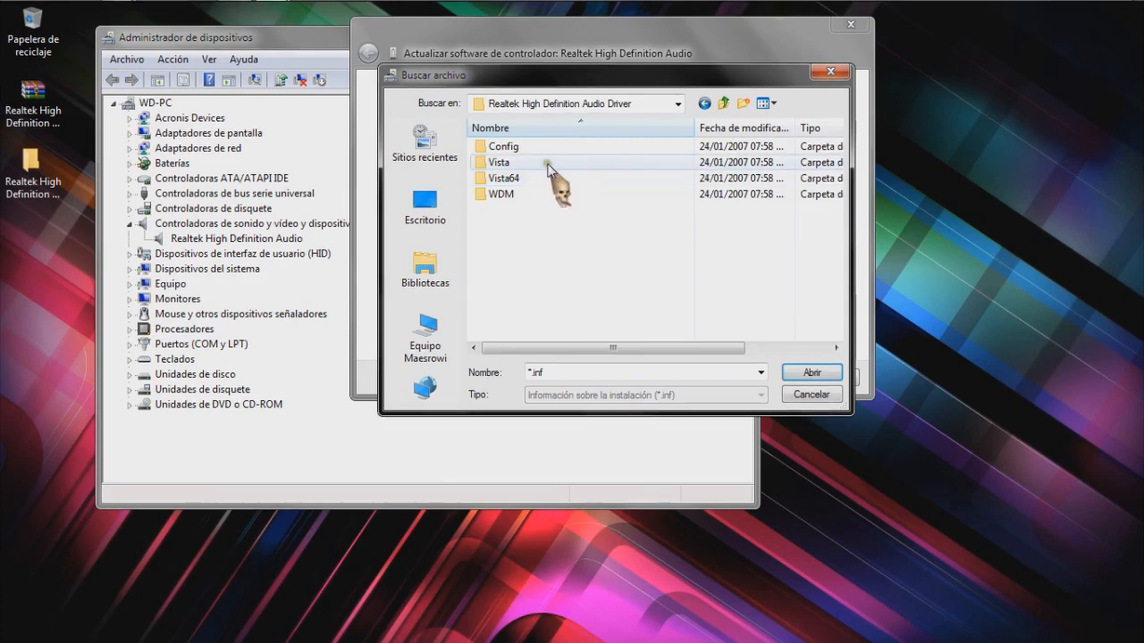
{"action": "double_click", "coordinate": [549, 166]}
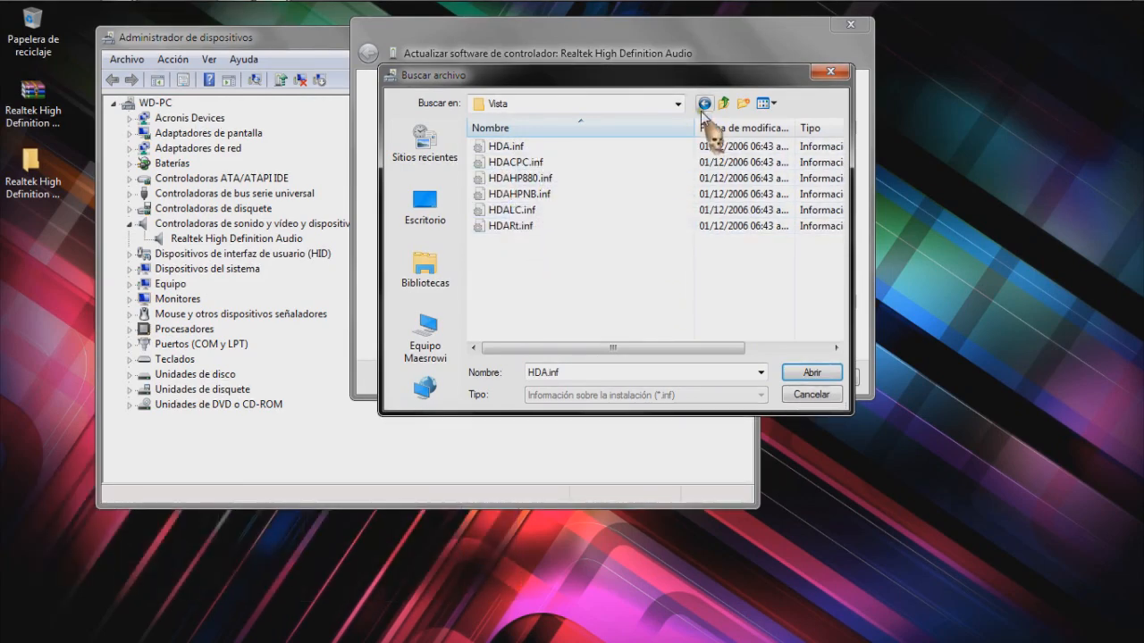
Stop browsing for an installation file, select the "Realtek High Definition Audio" model, and close the driver update wizard without installing.
{"action": "left_click_drag", "start_coordinate": [664, 83], "coordinate": [836, 188]}
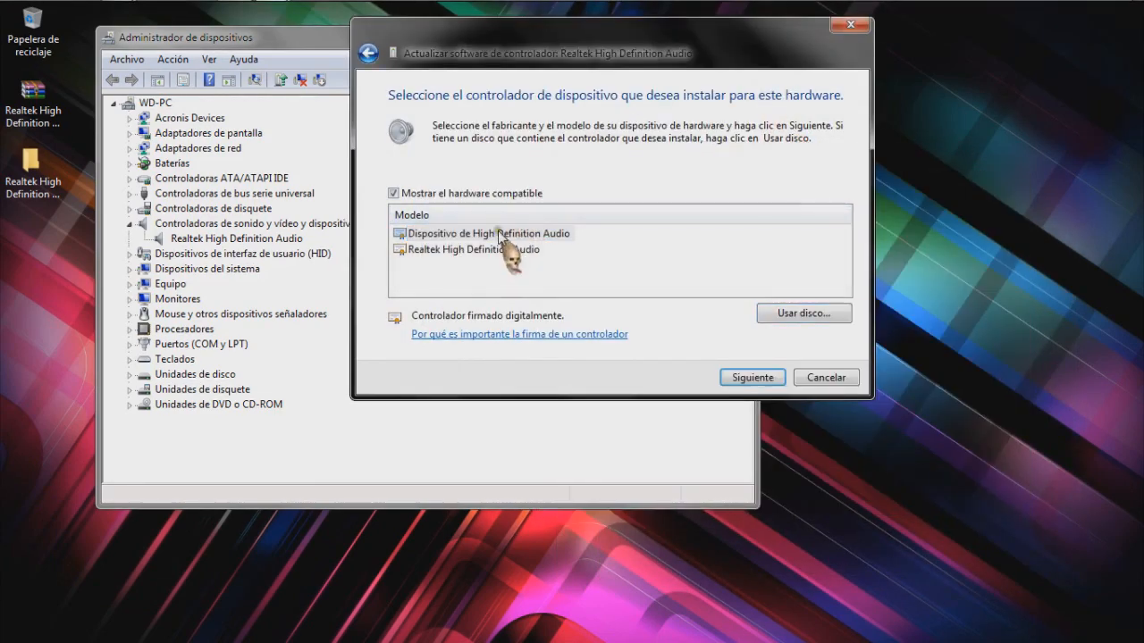
{"action": "left_click", "coordinate": [489, 250]}
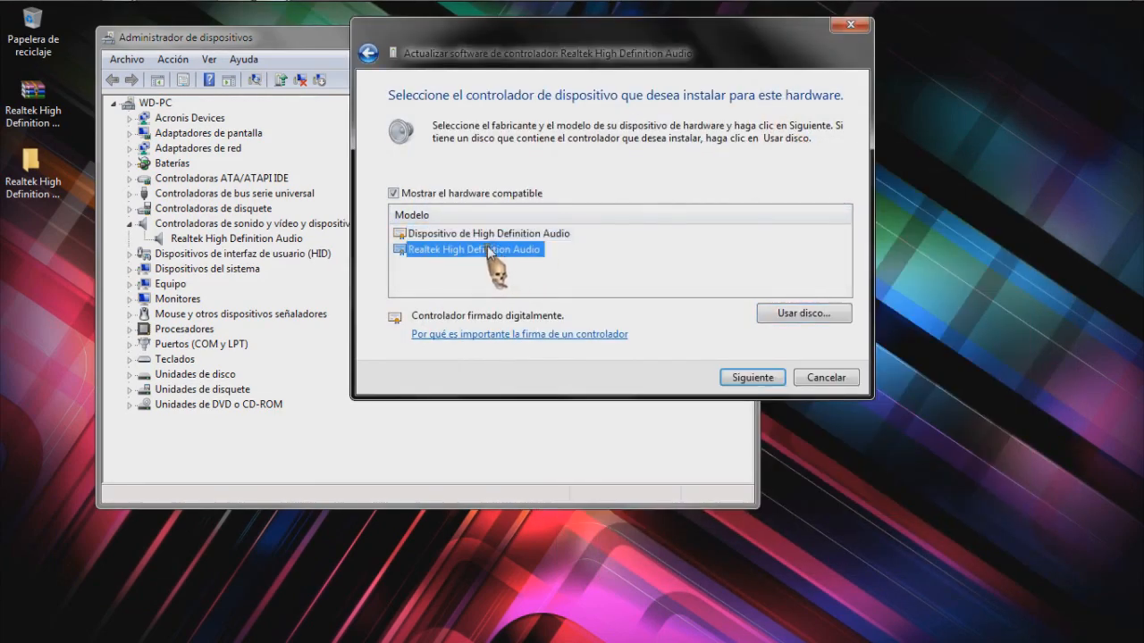
{"action": "left_click", "coordinate": [179, 238]}
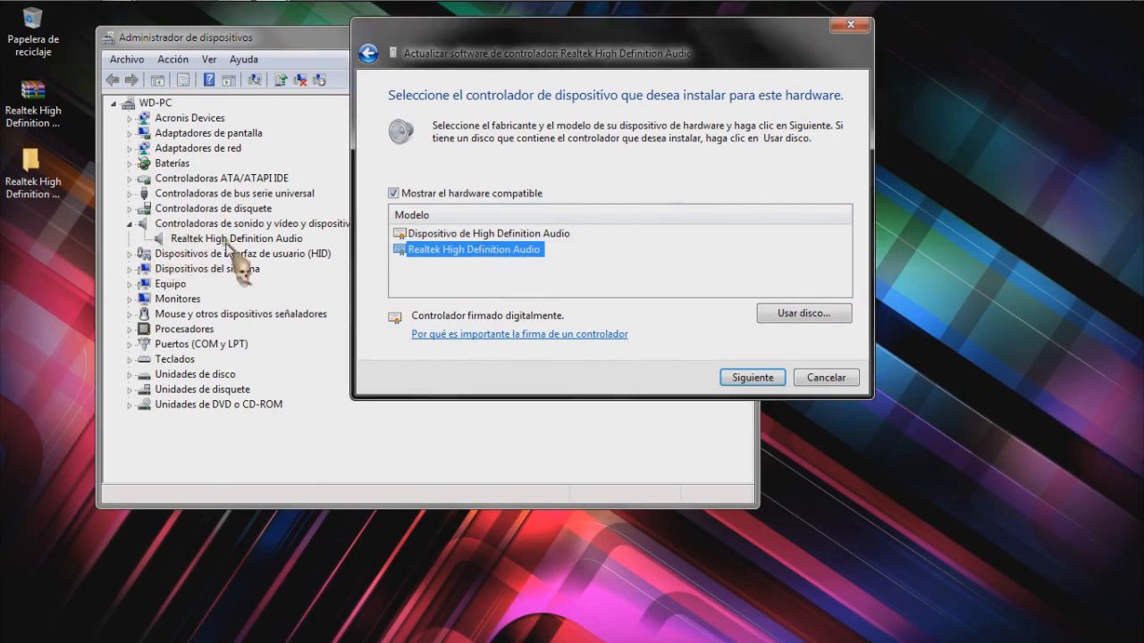
{"action": "left_click", "coordinate": [850, 26]}
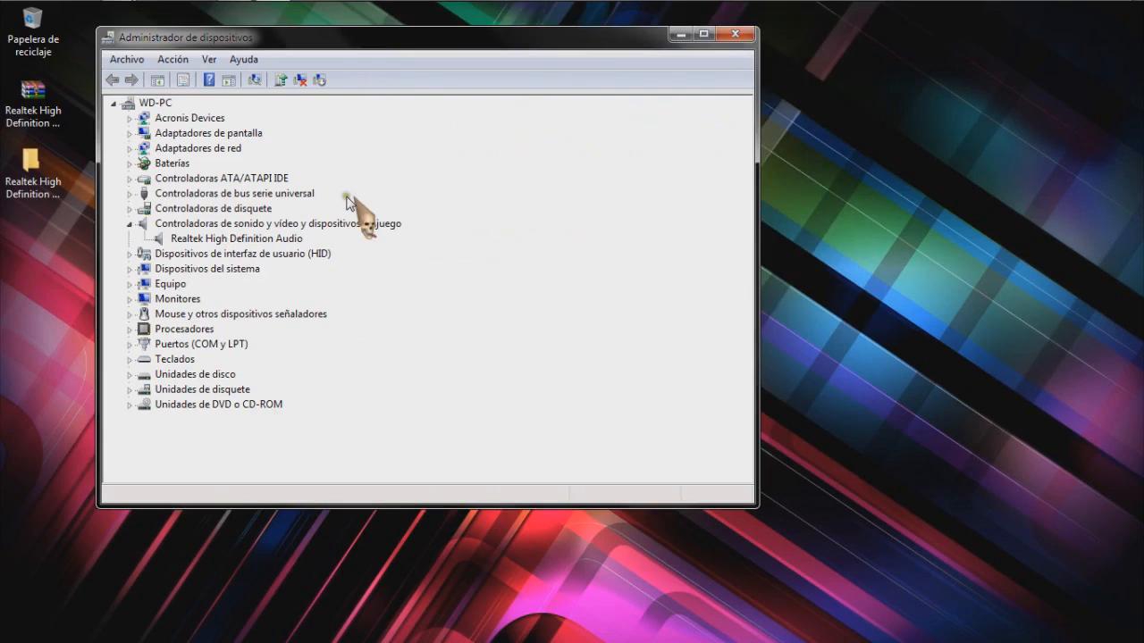
Check the speaker volume level with the Realtek High Definition Audio device selected, and close Device Manager.
{"action": "left_click", "coordinate": [206, 236]}
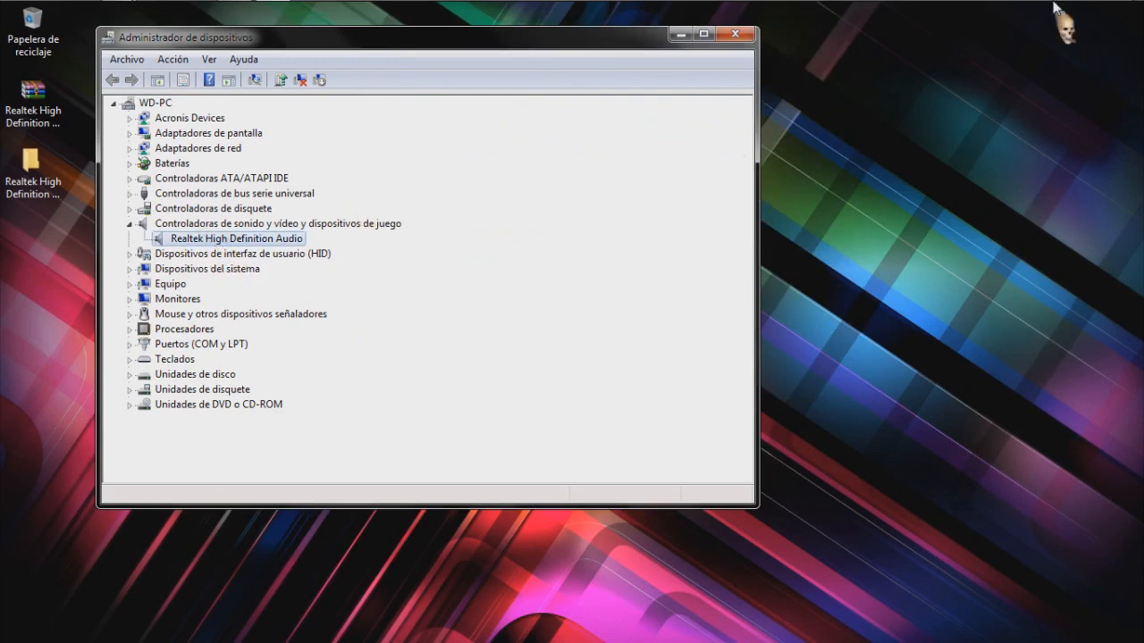
{"action": "mouse_move", "coordinate": [1023, 8]}
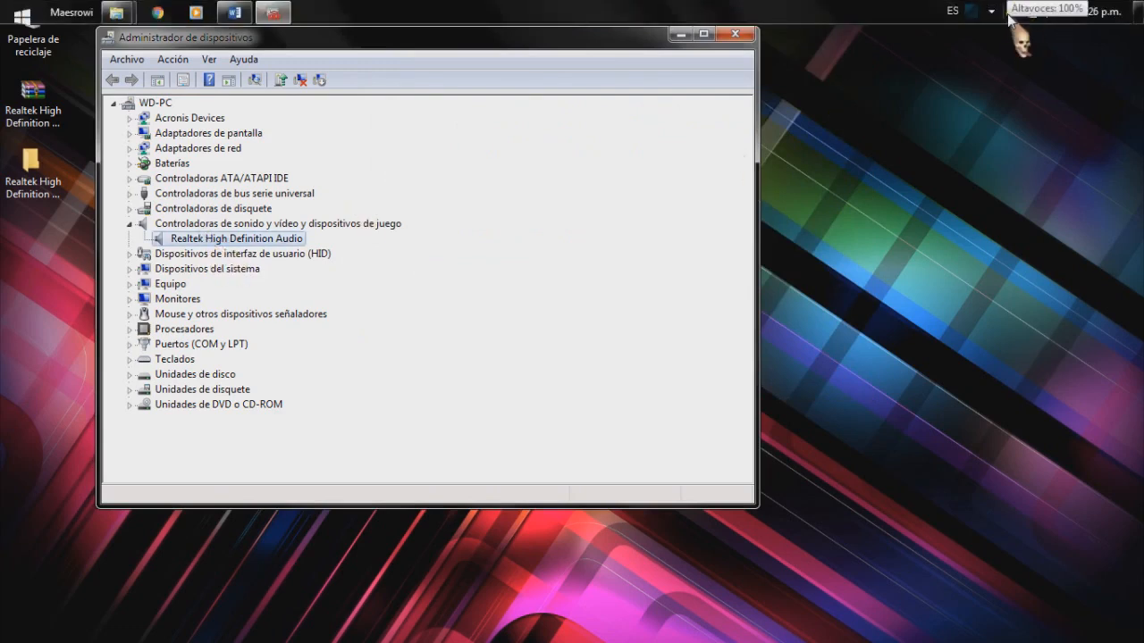
{"action": "left_click", "coordinate": [732, 36]}
In the already open Drivers folder, go through Audio and AudioRealtek to the isstrtc subfolder and select isstrtc.inf.
{"action": "mouse_move", "coordinate": [127, 13]}
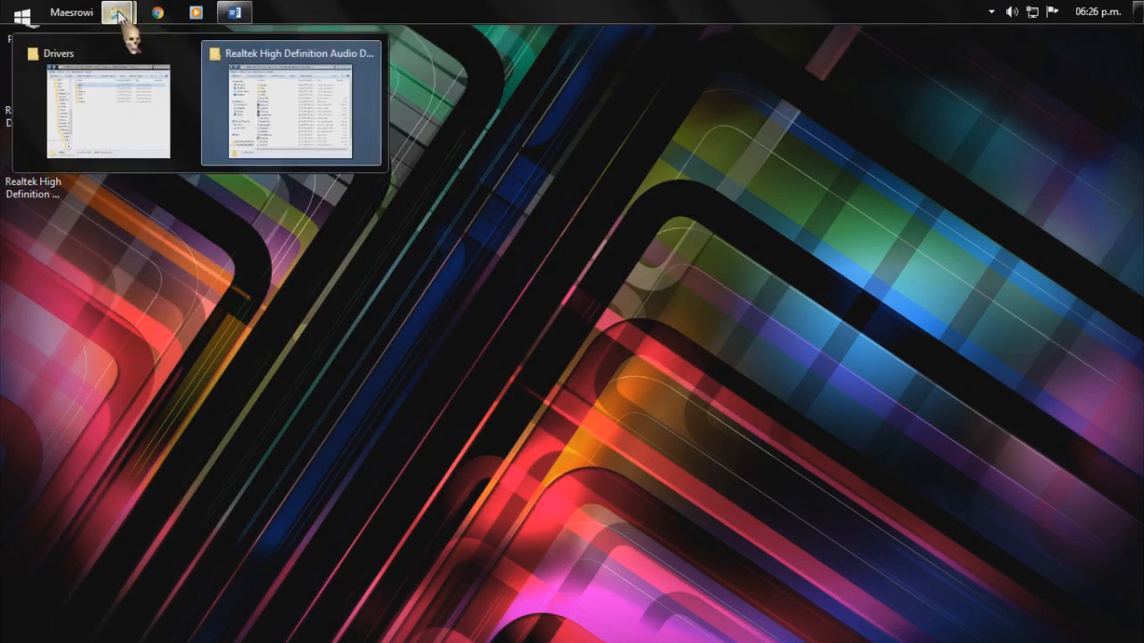
{"action": "left_click", "coordinate": [125, 89]}
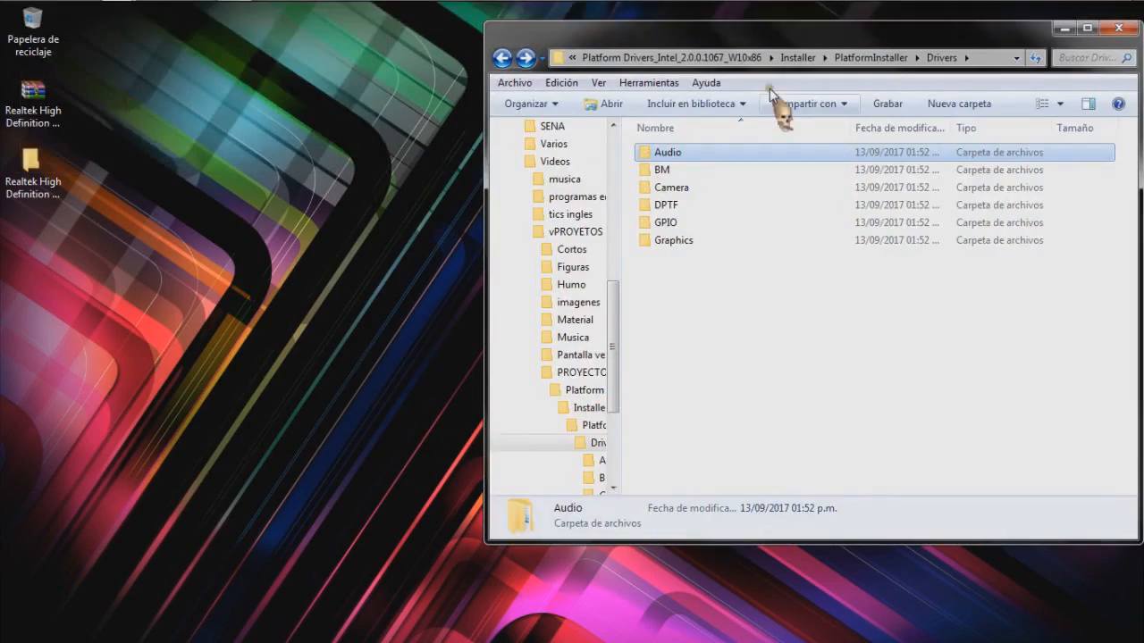
{"action": "left_click_drag", "start_coordinate": [722, 30], "coordinate": [677, 17]}
{"action": "double_click", "coordinate": [645, 143]}
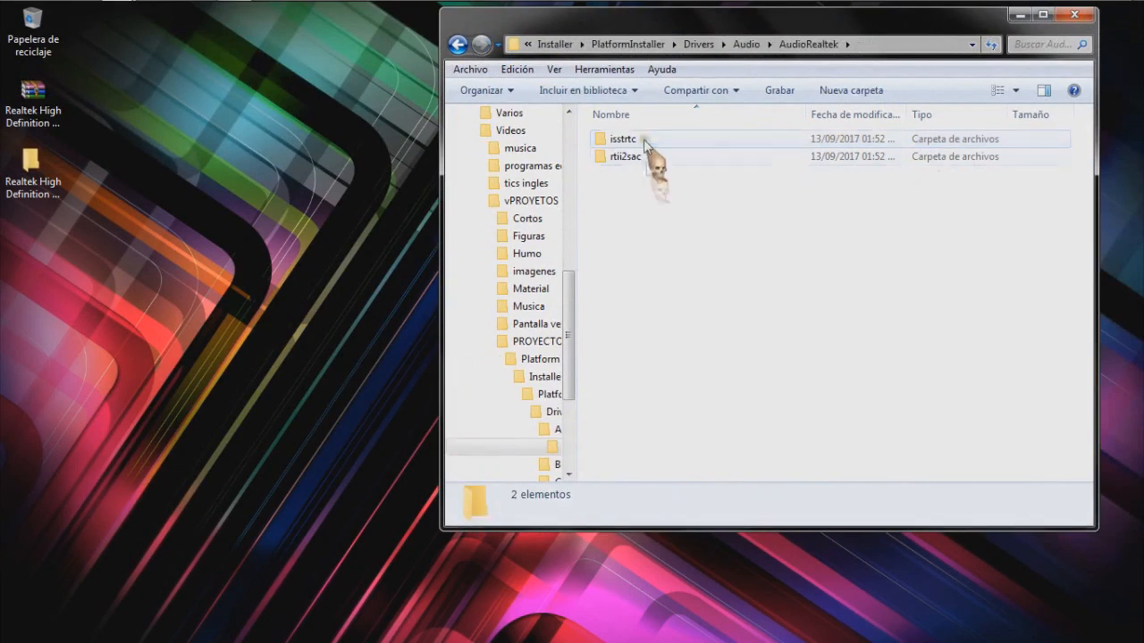
{"action": "double_click", "coordinate": [648, 141]}
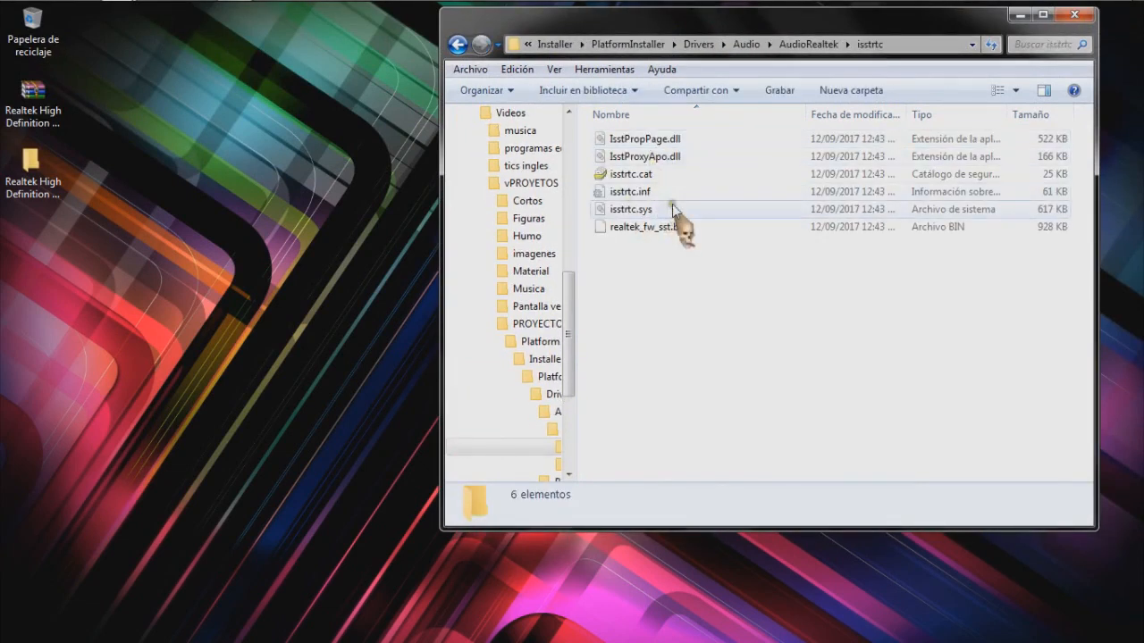
{"action": "left_click", "coordinate": [670, 191]}
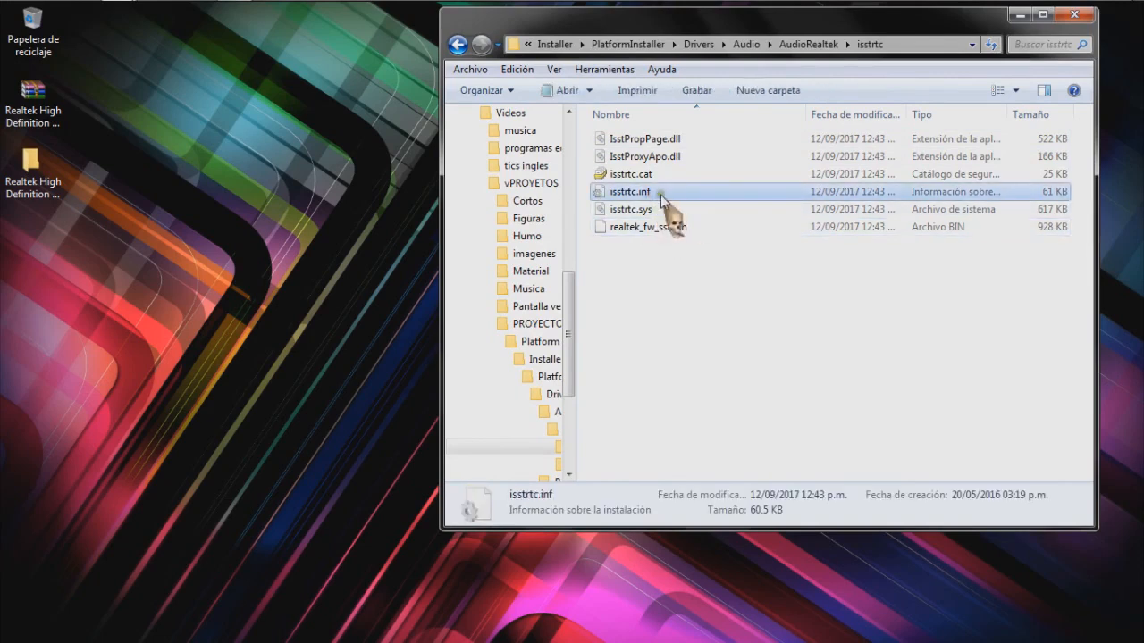
Locate rtii2sac.inf in AudioRealtek's rtii2sac subfolder and close that folder window.
{"action": "left_click", "coordinate": [459, 47]}
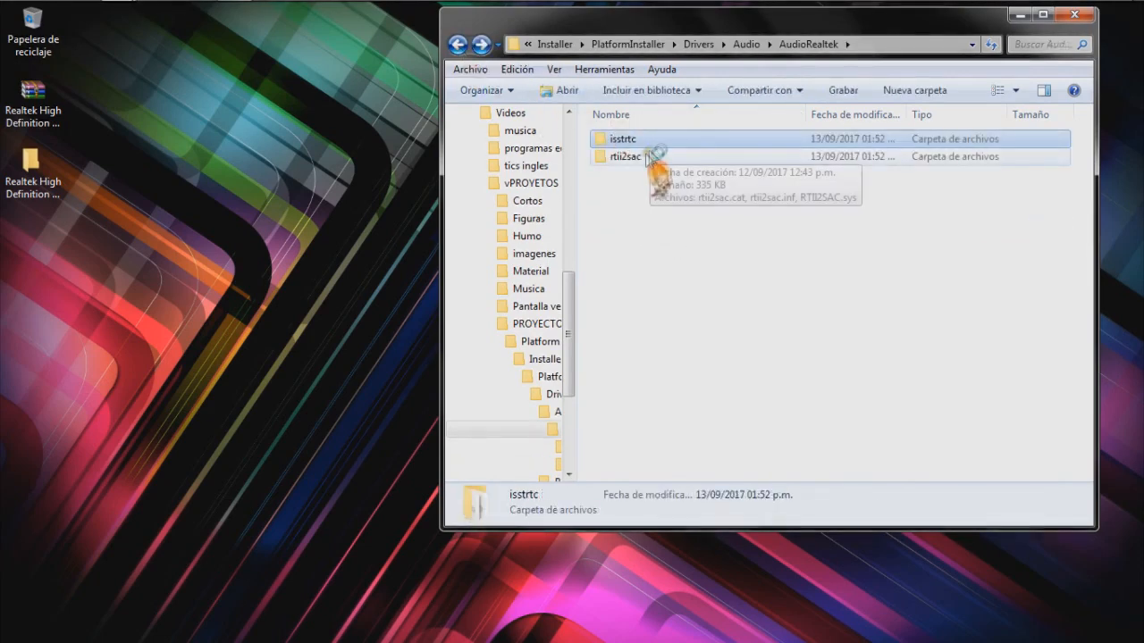
{"action": "left_click", "coordinate": [648, 158]}
{"action": "double_click", "coordinate": [647, 158]}
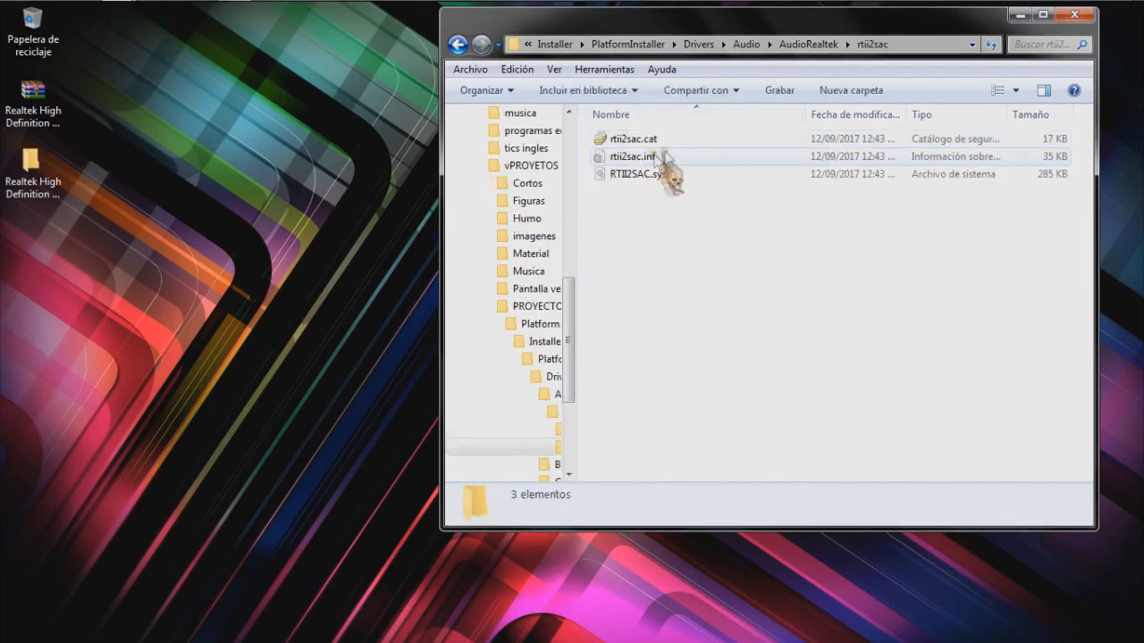
{"action": "left_click", "coordinate": [666, 161]}
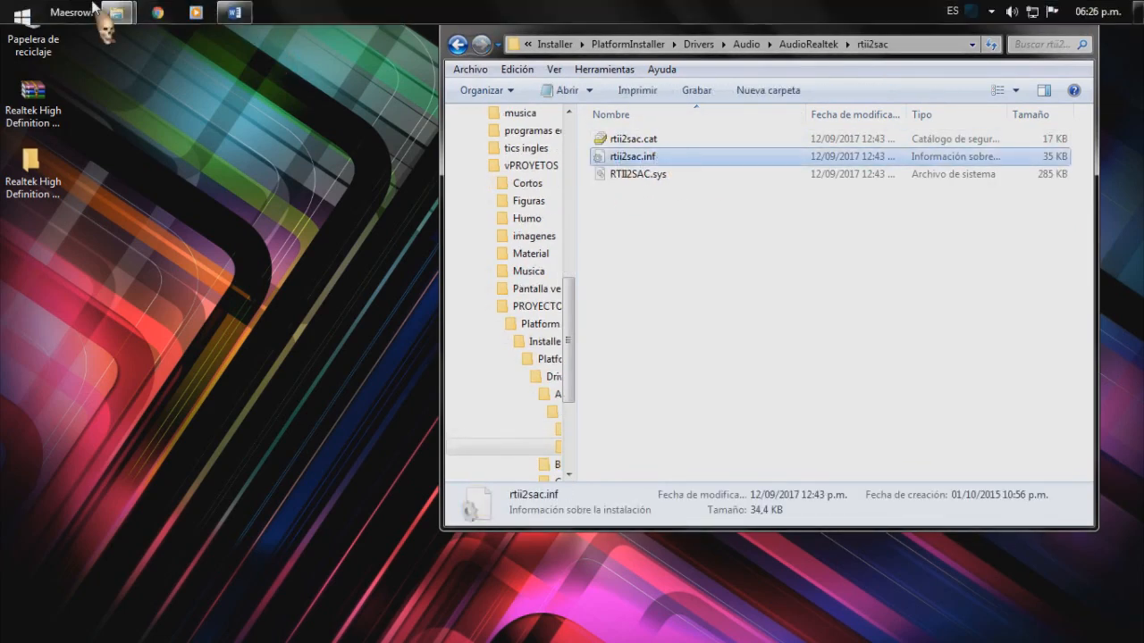
{"action": "left_click", "coordinate": [125, 11]}
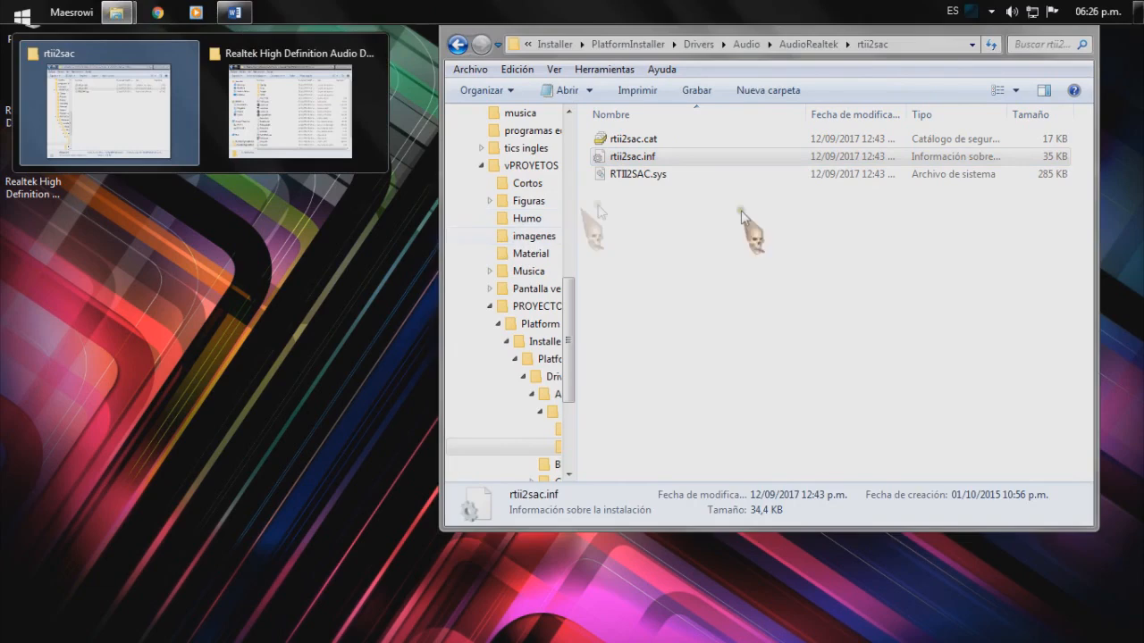
{"action": "left_click", "coordinate": [760, 234]}
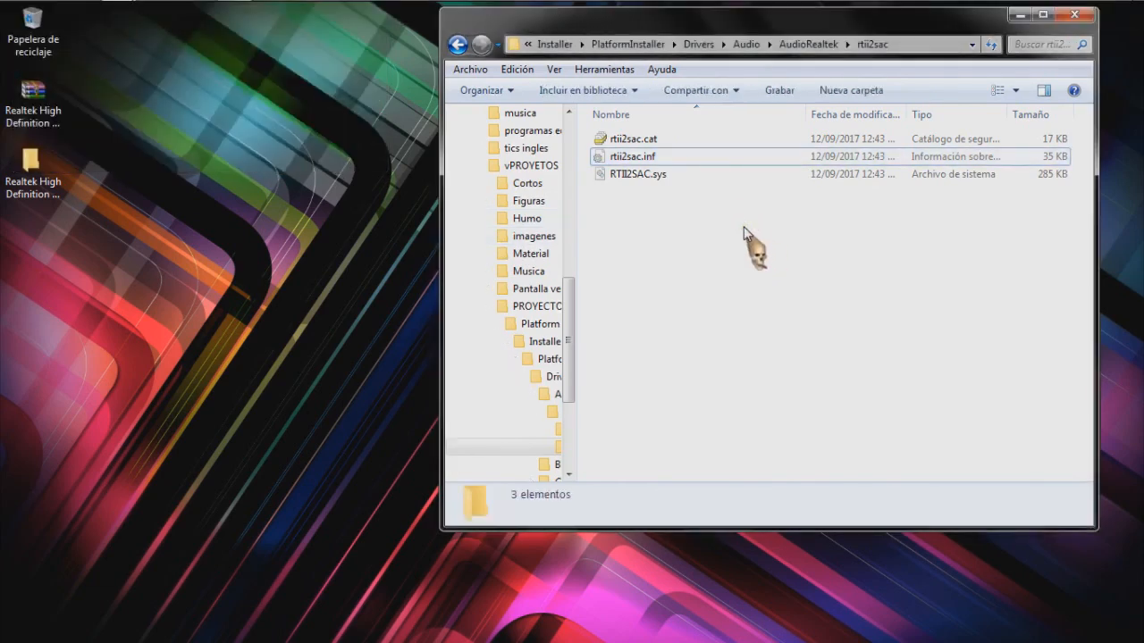
{"action": "left_click", "coordinate": [1073, 15]}
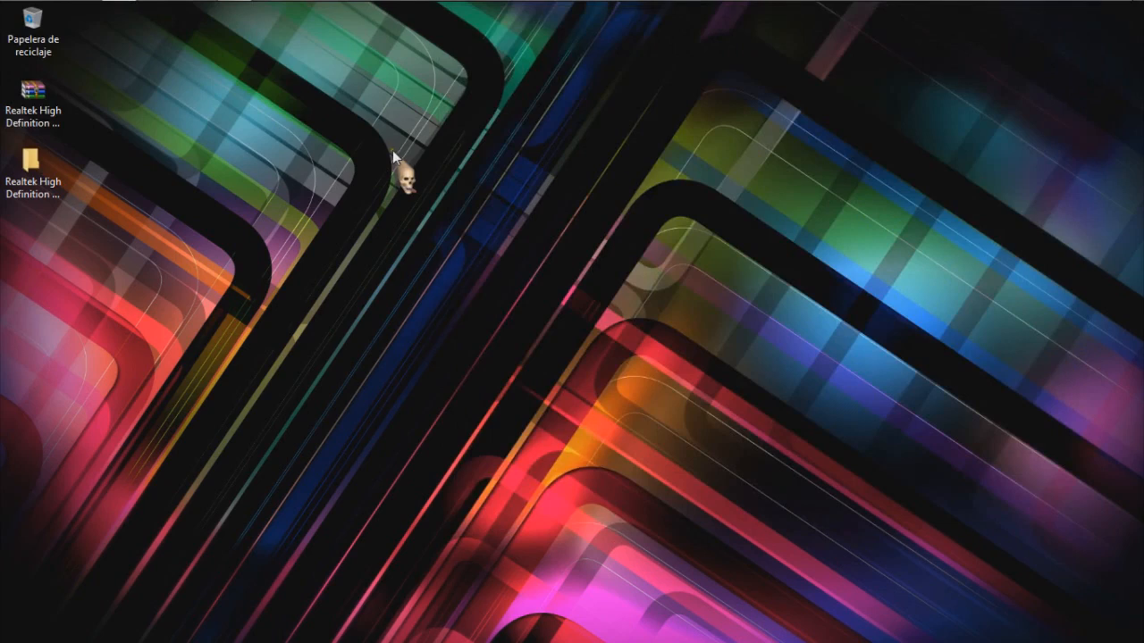